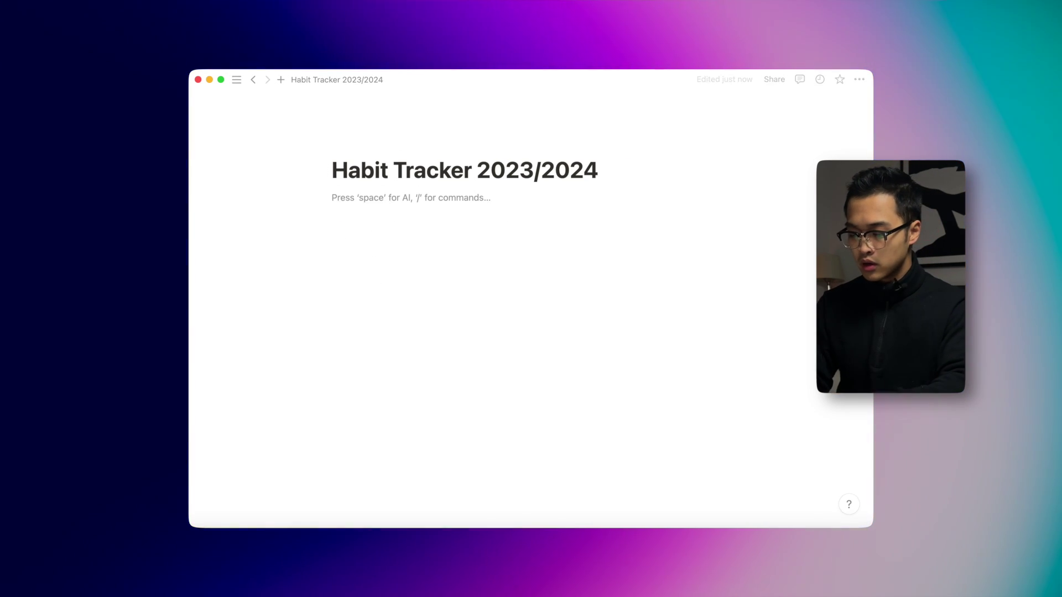
Insert an inline database under the title and name it 'habit tracker 20203/202'.
{"action": "type", "text": "/database"}
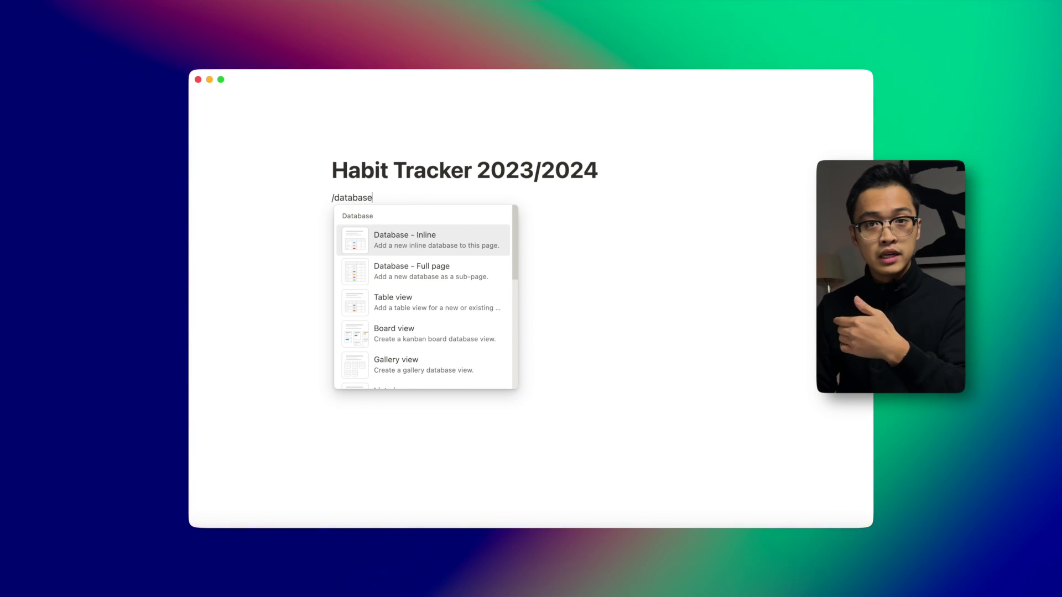
{"action": "key", "text": "Return"}
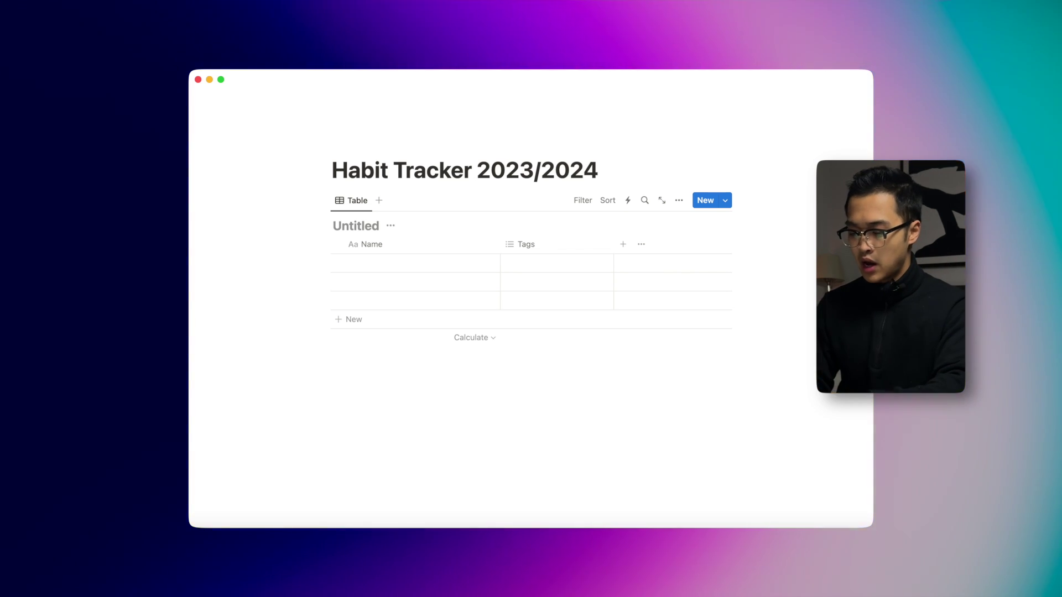
{"action": "type", "text": "habit tracker 20203/"}
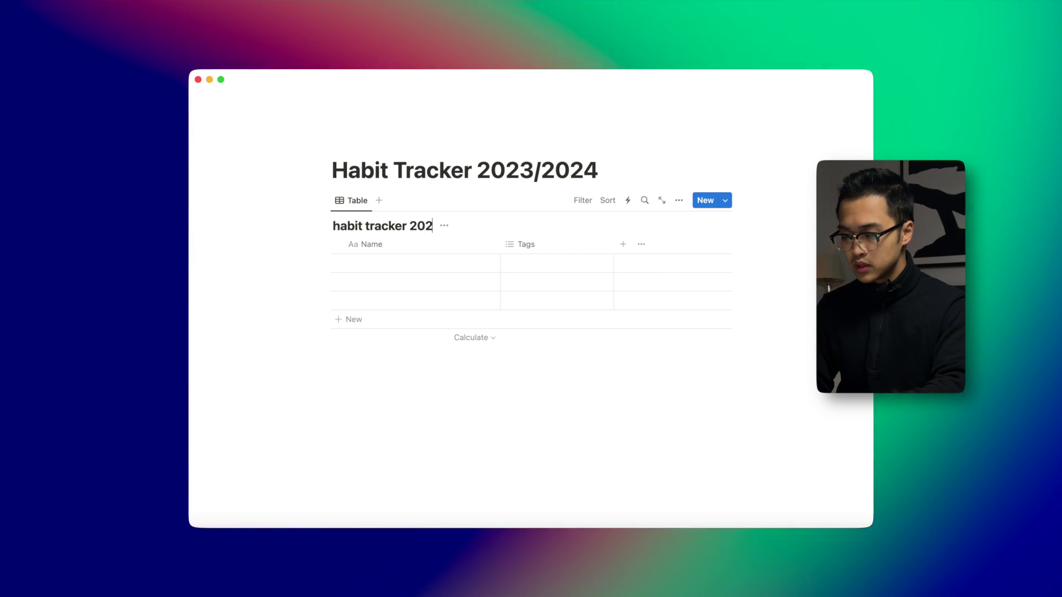
{"action": "type", "text": "202"}
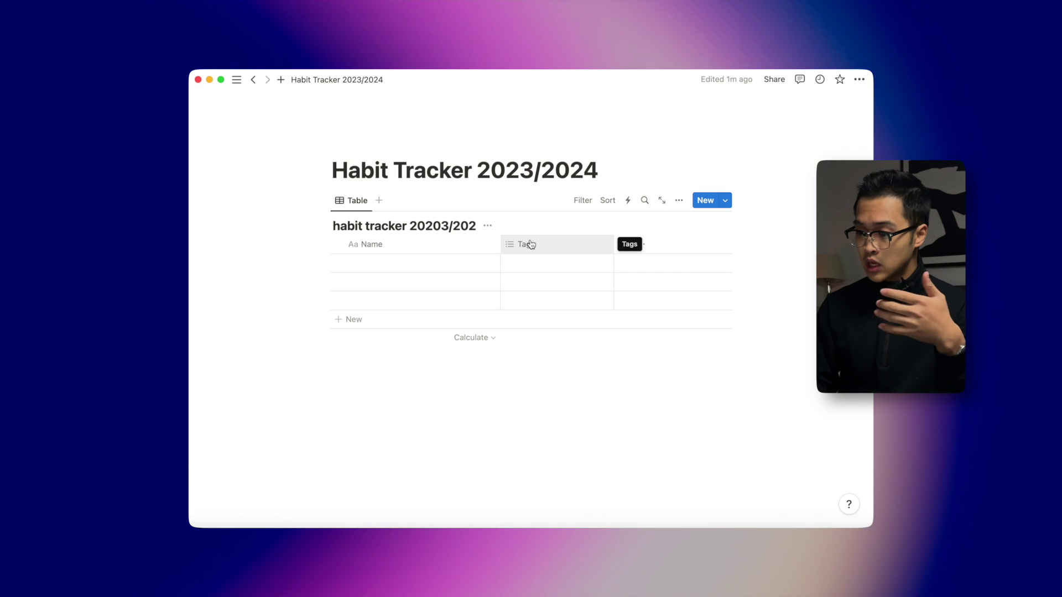
Delete the Tags column from the habit table.
{"action": "left_click", "coordinate": [528, 244]}
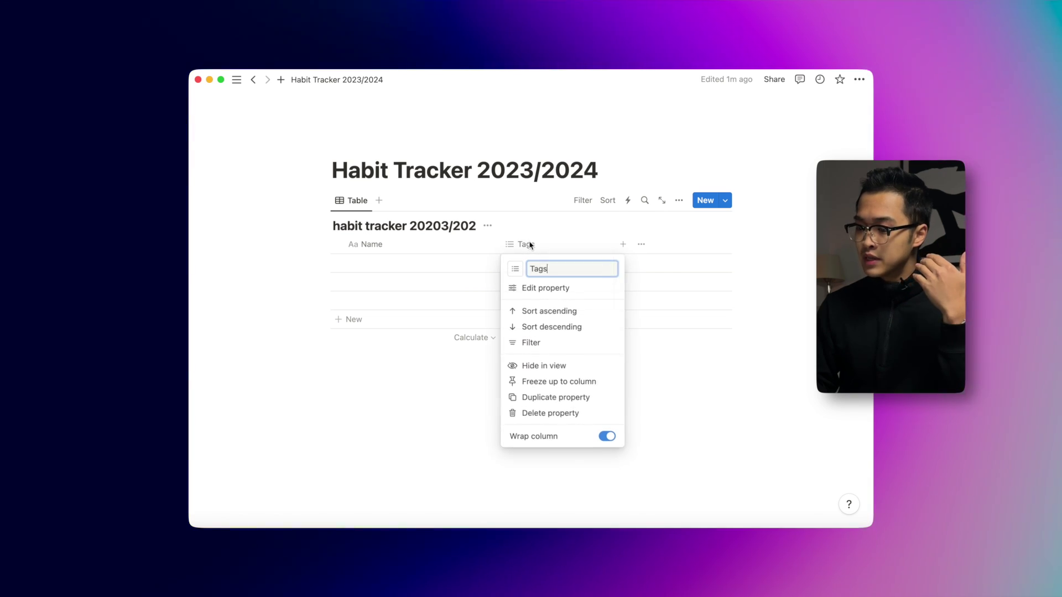
{"action": "left_click", "coordinate": [576, 419]}
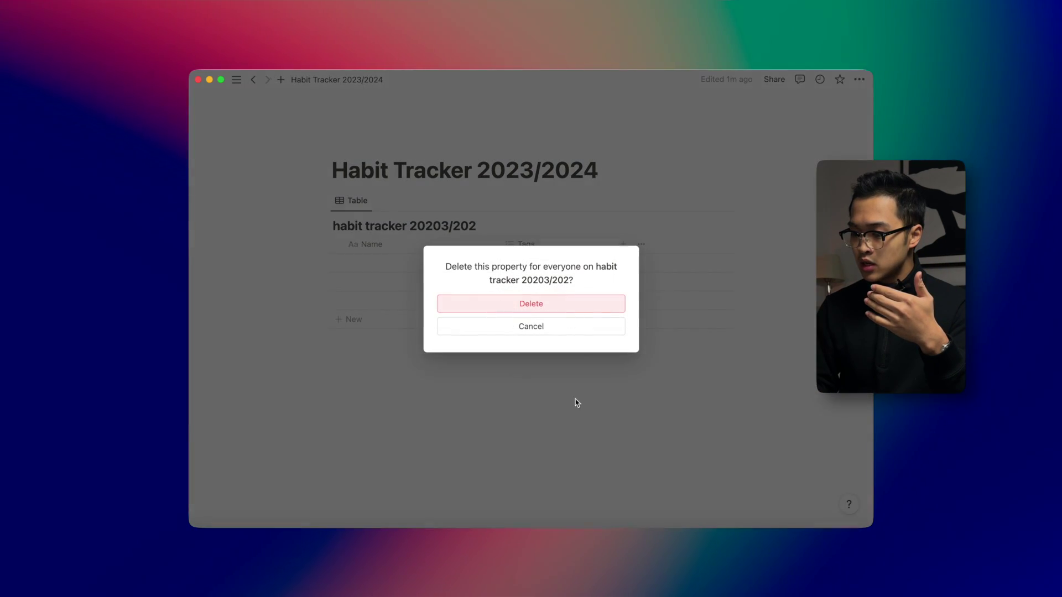
{"action": "left_click", "coordinate": [572, 310]}
Add checkbox columns Exercise, Creatine, Meditation and Projects, each with its own icon.
{"action": "left_click", "coordinate": [507, 244]}
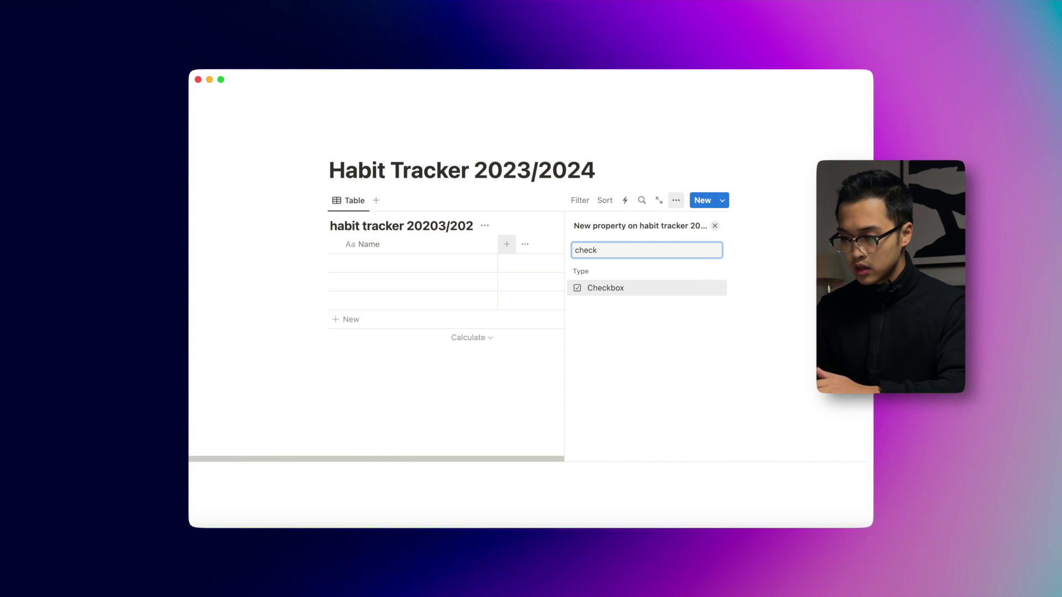
{"action": "key", "text": "Return"}
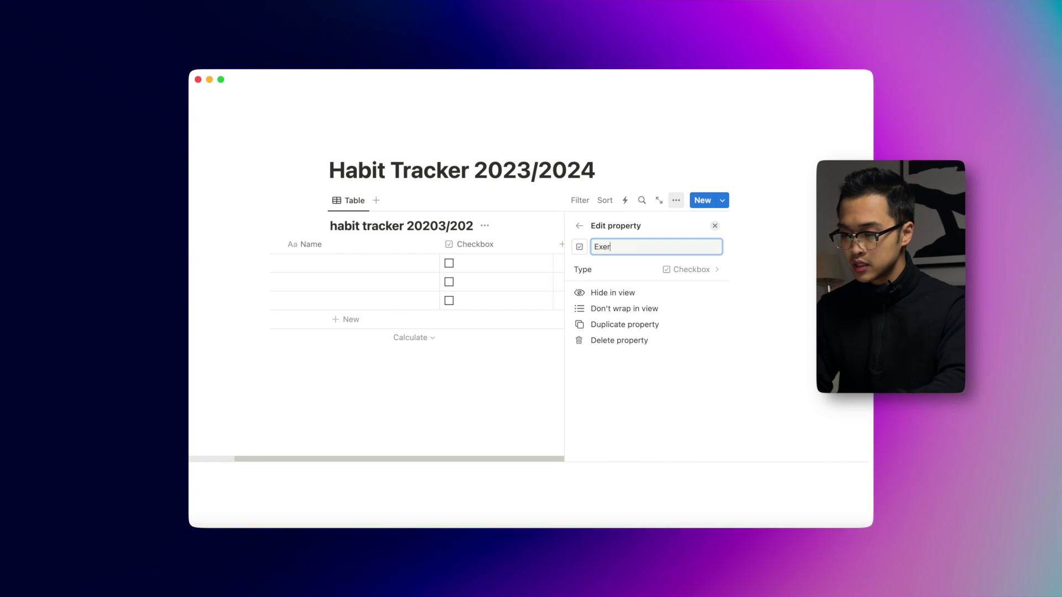
{"action": "left_click", "coordinate": [580, 248]}
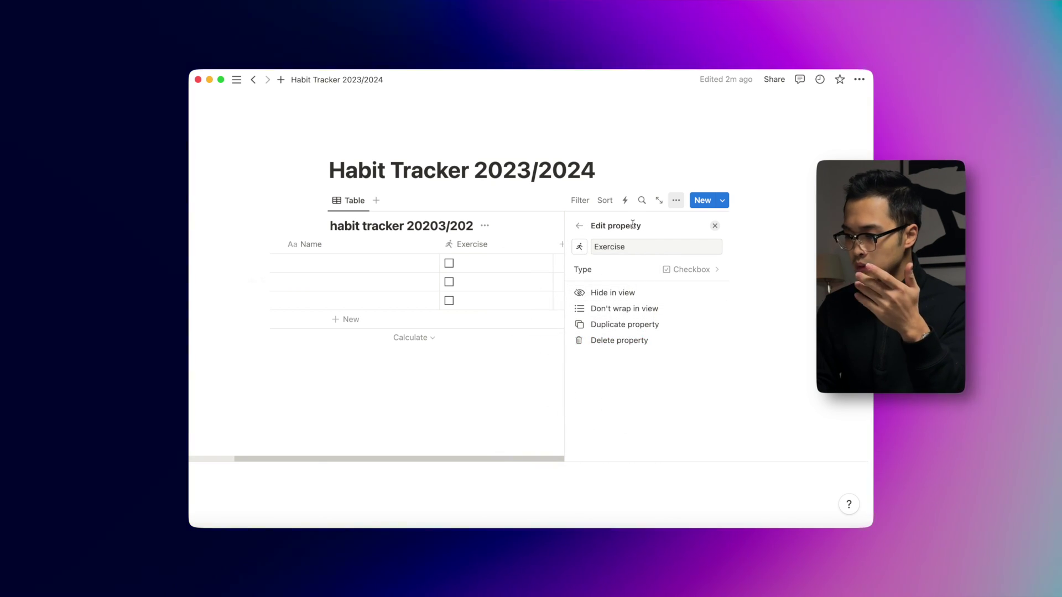
{"action": "left_click", "coordinate": [715, 226]}
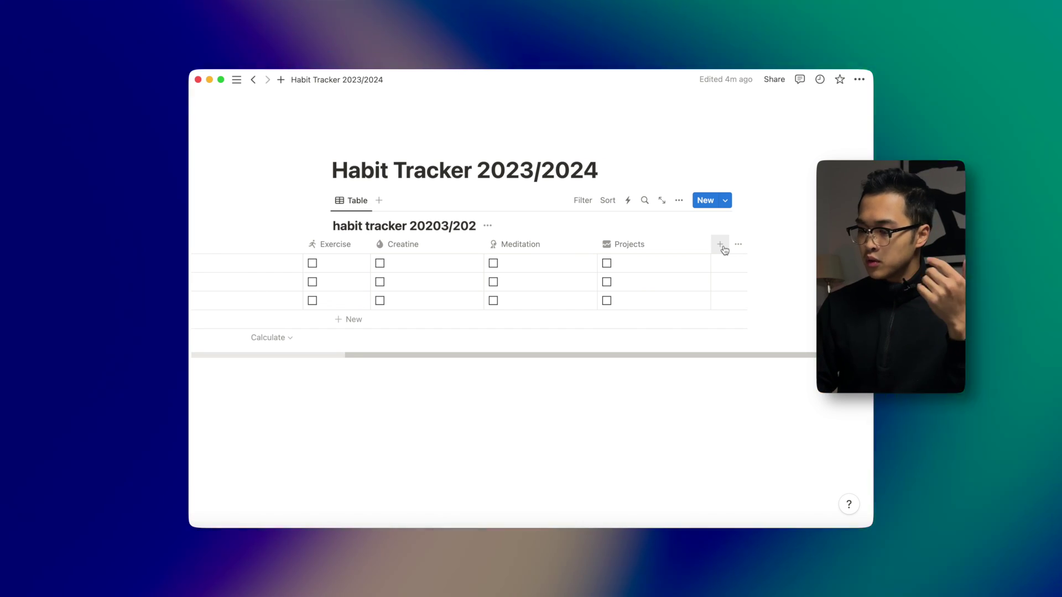
Add a Formula property named Progress and give it a circle icon.
{"action": "left_click", "coordinate": [721, 245]}
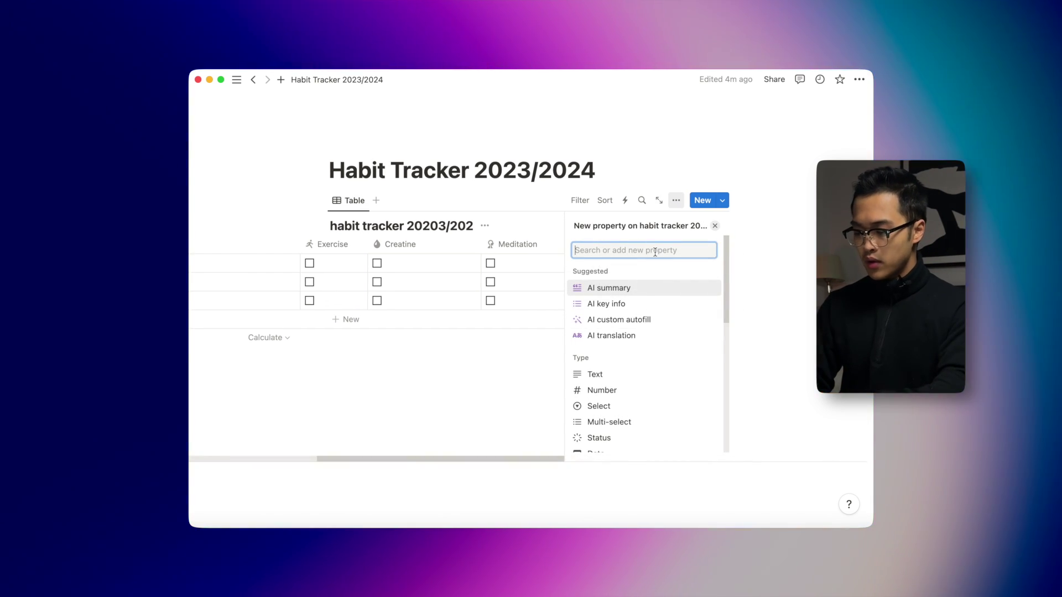
{"action": "type", "text": "form"}
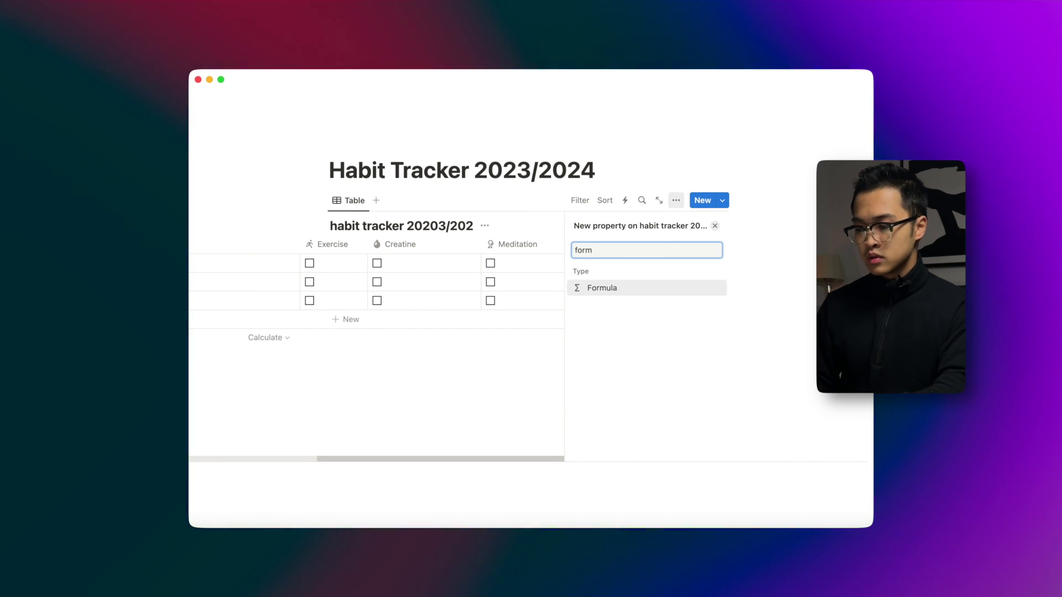
{"action": "key", "text": "Return"}
{"action": "type", "text": "P"}
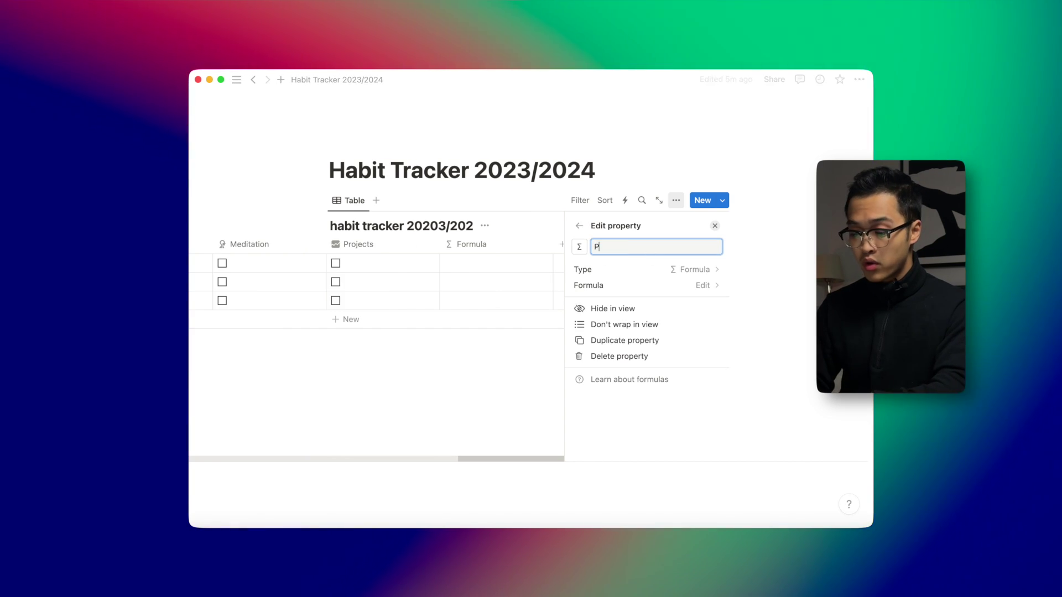
{"action": "type", "text": "rogress"}
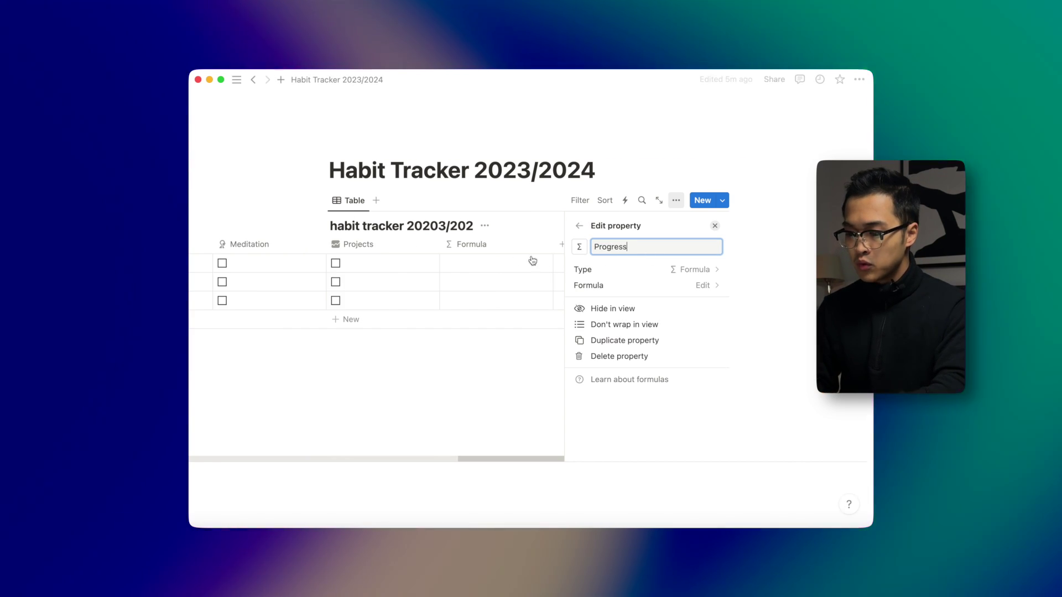
{"action": "left_click", "coordinate": [579, 247]}
{"action": "type", "text": "bar"}
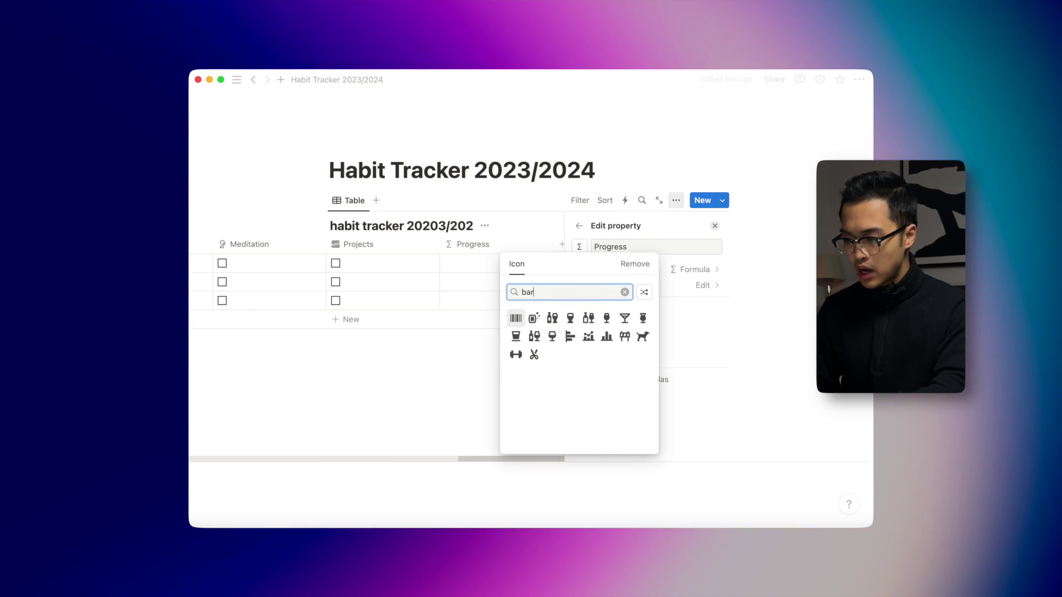
{"action": "key", "text": "BackSpace"}
{"action": "key", "text": "BackSpace"}
{"action": "key", "text": "BackSpace"}
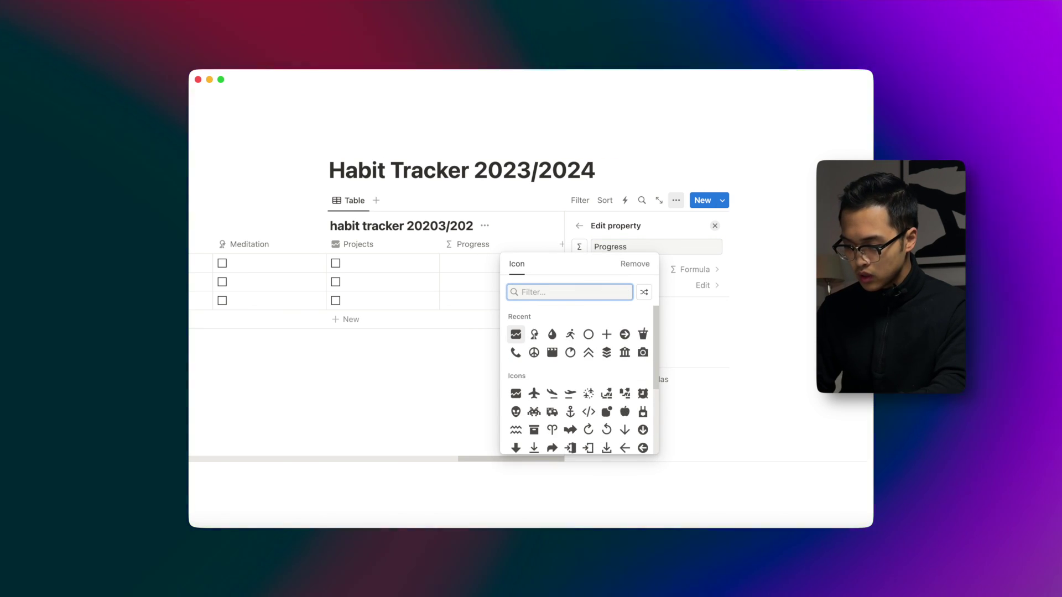
{"action": "left_click", "coordinate": [588, 334]}
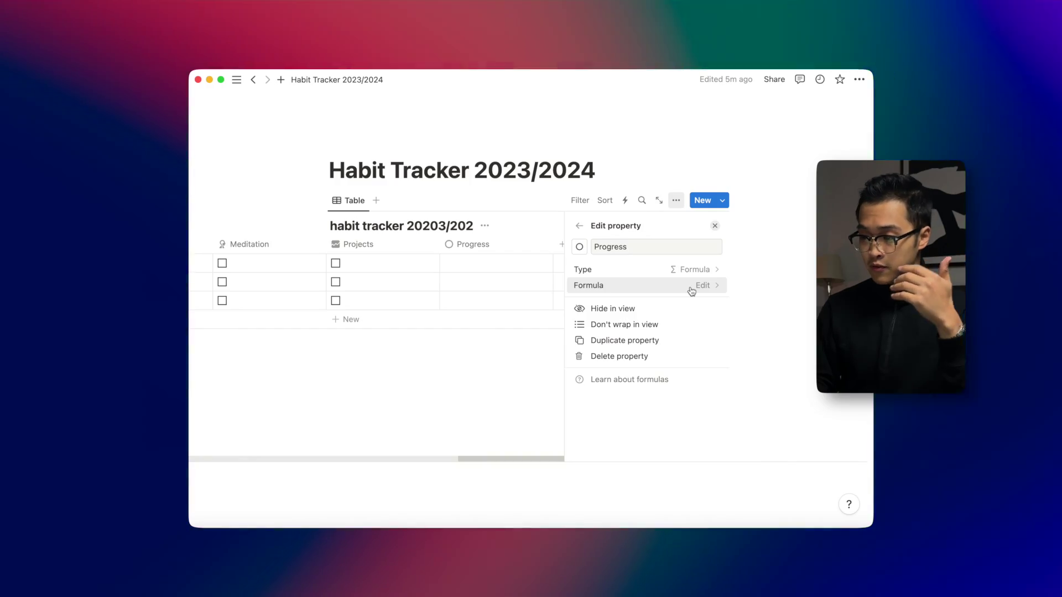
Set the Progress formula to toNumber(Meditation)+toNumber(Projects)+toNumber(Exercise)+toNumber(Creatine).
{"action": "left_click", "coordinate": [691, 291]}
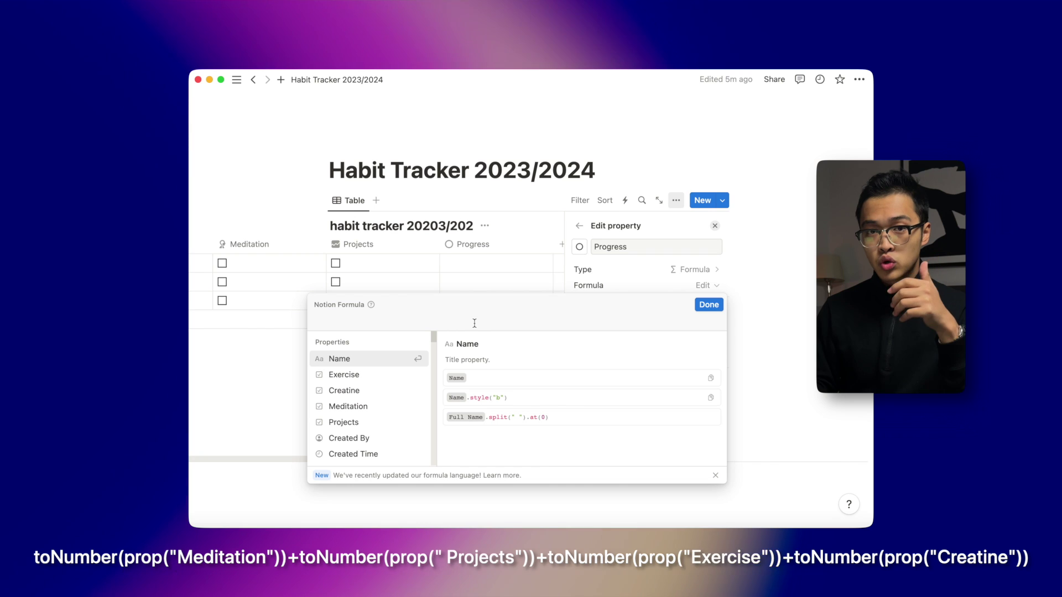
{"action": "type", "text": "toNumber(prop(\"Meditation\"))+toNumber(prop(\" Projects\"))+toNumber(prop(\"Exercise\"))+toNumber(prop(\"Creatine\"))"}
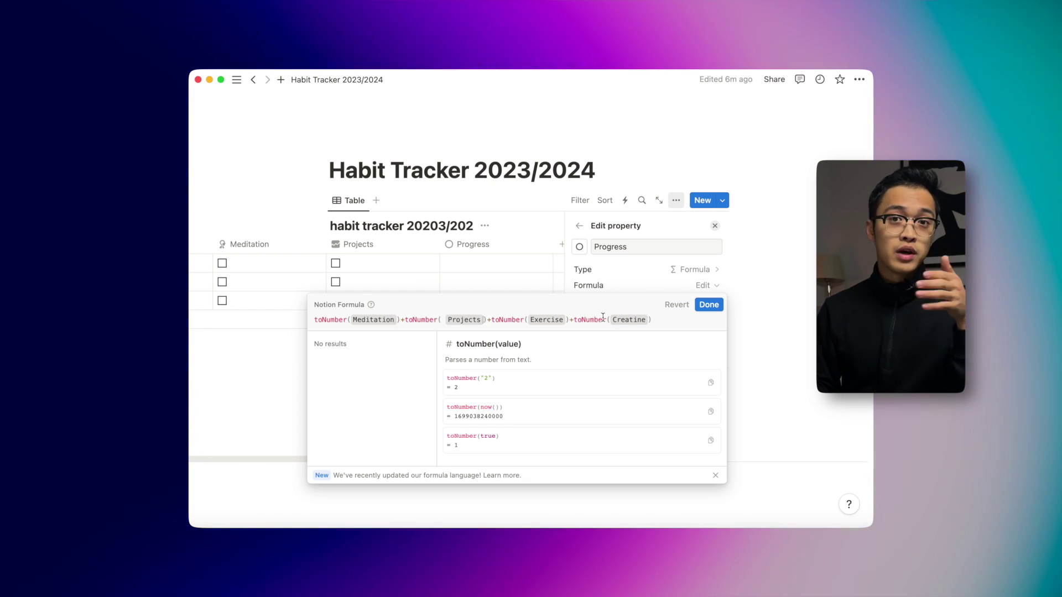
{"action": "left_click", "coordinate": [660, 318]}
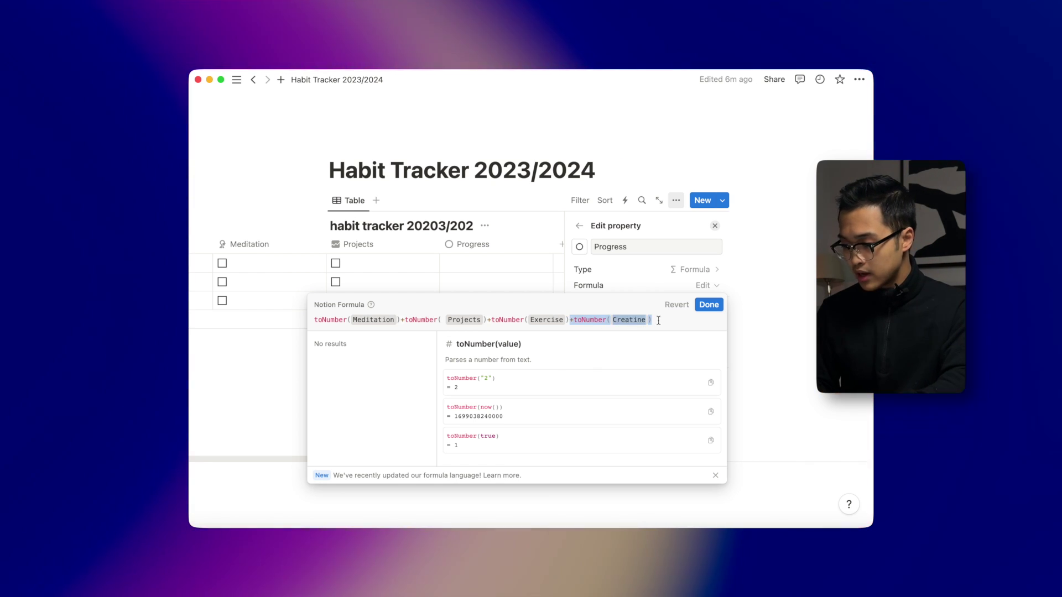
{"action": "type", "text": "+toNumber(Creatine)"}
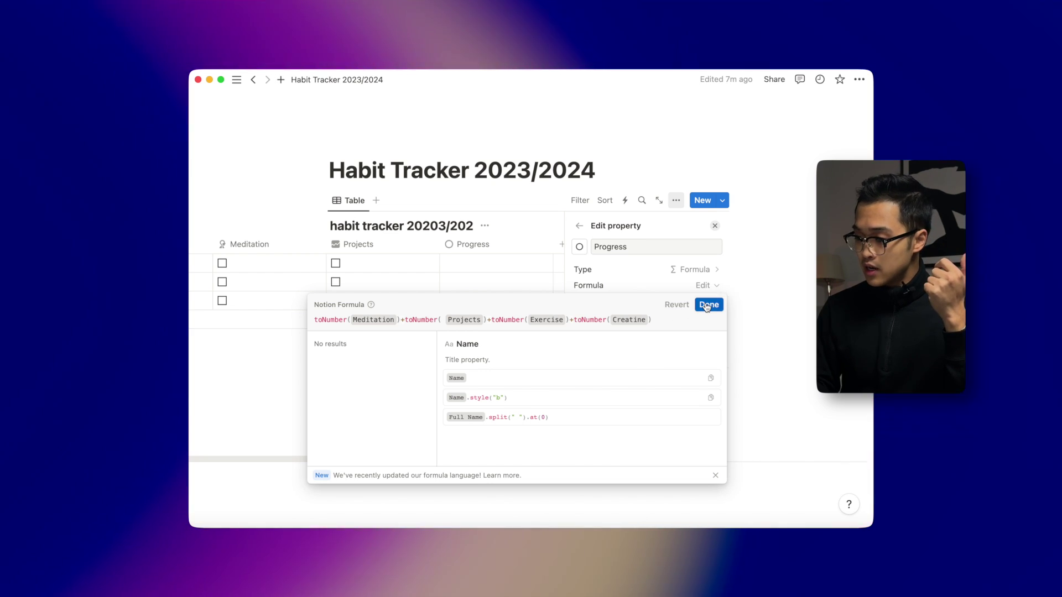
{"action": "left_click", "coordinate": [708, 305]}
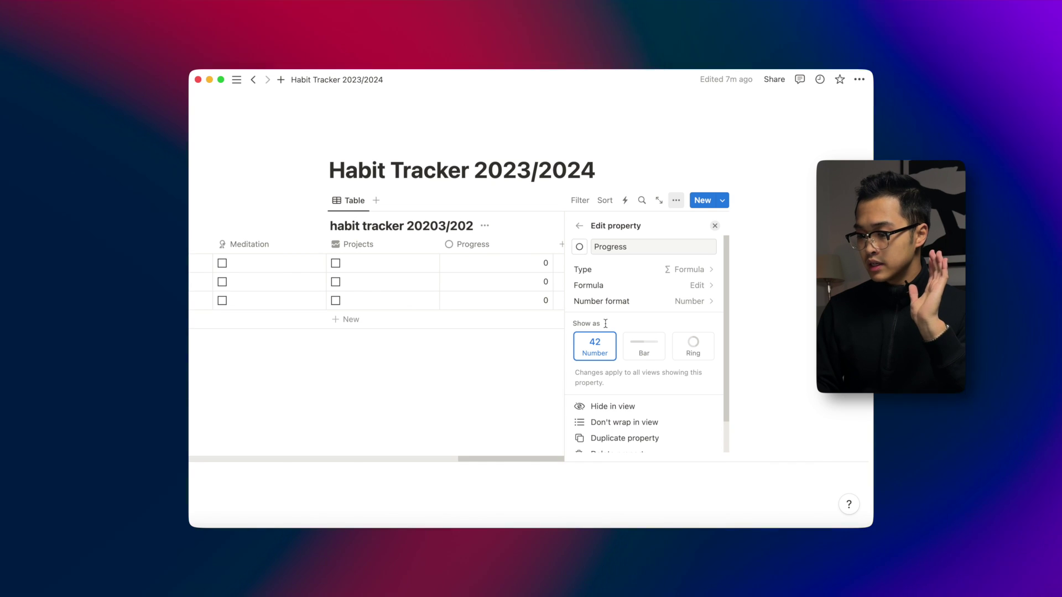
Show Progress as a bar with Divide by set to 4.
{"action": "left_click", "coordinate": [643, 348]}
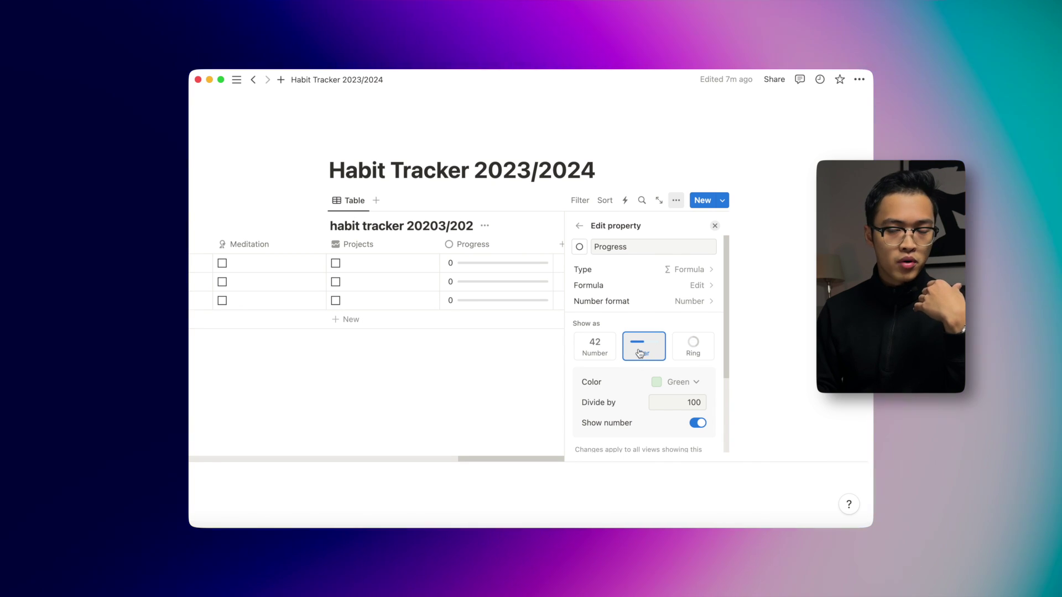
{"action": "scroll", "coordinate": [652, 385], "scroll_direction": "down", "scroll_amount": 2}
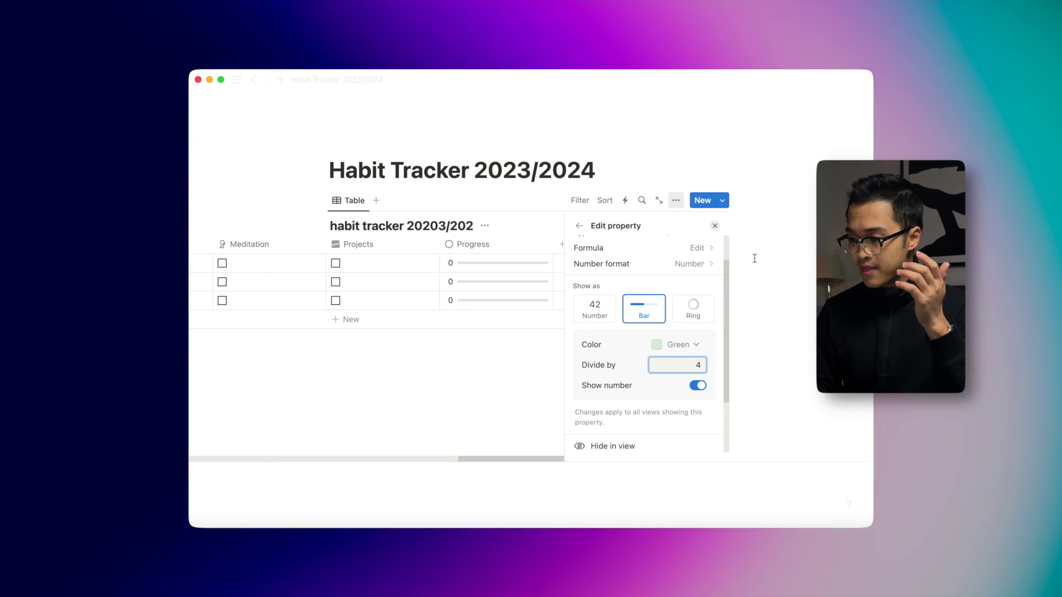
{"action": "key", "text": "Escape"}
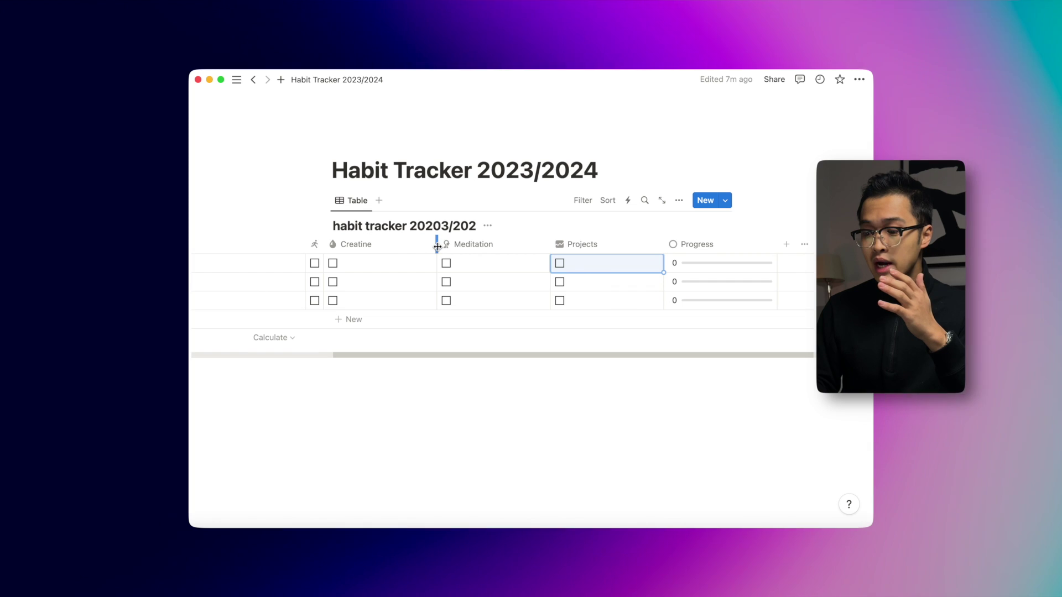
Narrow the Meditation and Projects columns down to their icons.
{"action": "left_click_drag", "start_coordinate": [467, 244], "coordinate": [370, 244]}
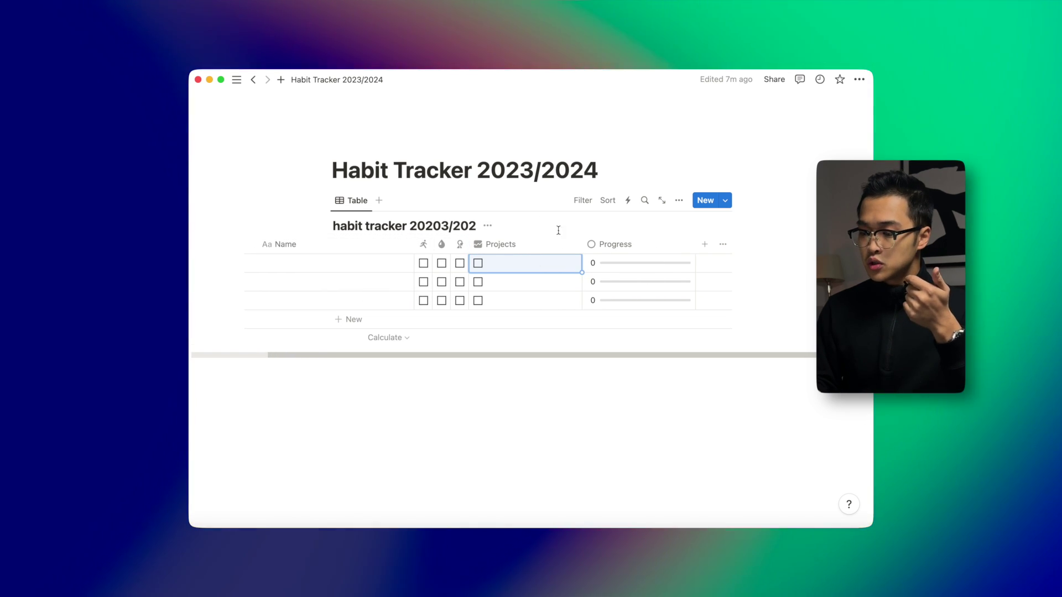
{"action": "left_click_drag", "start_coordinate": [581, 245], "coordinate": [479, 251]}
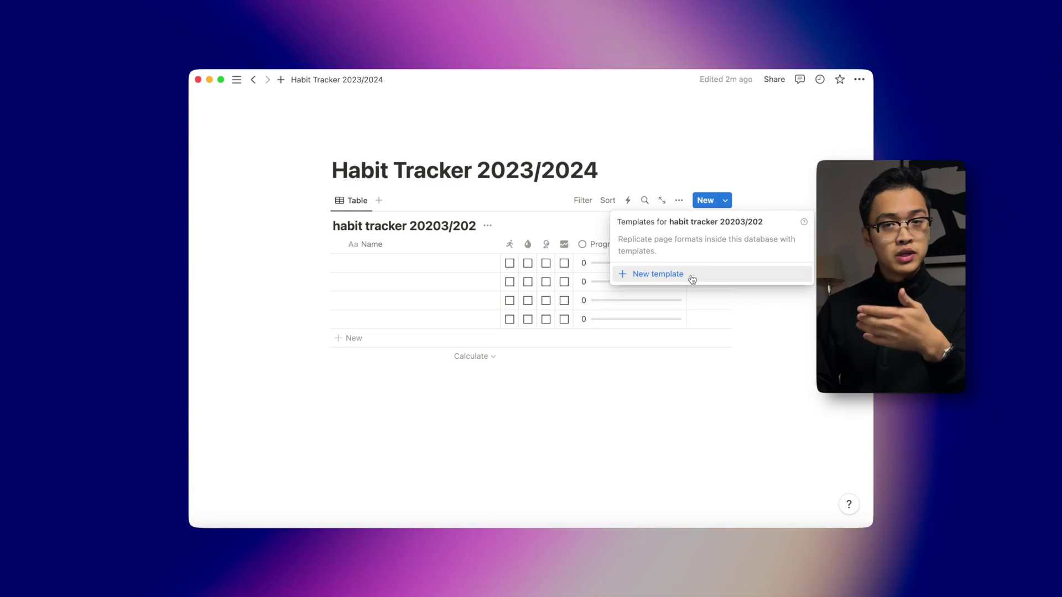
{"action": "left_click", "coordinate": [696, 276]}
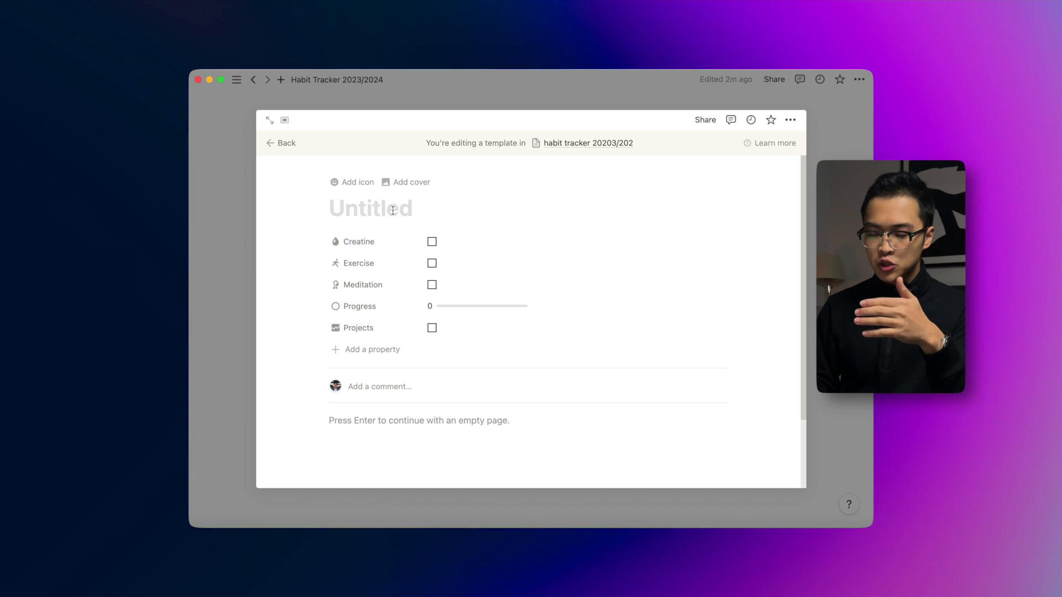
{"action": "type", "text": "@ Today"}
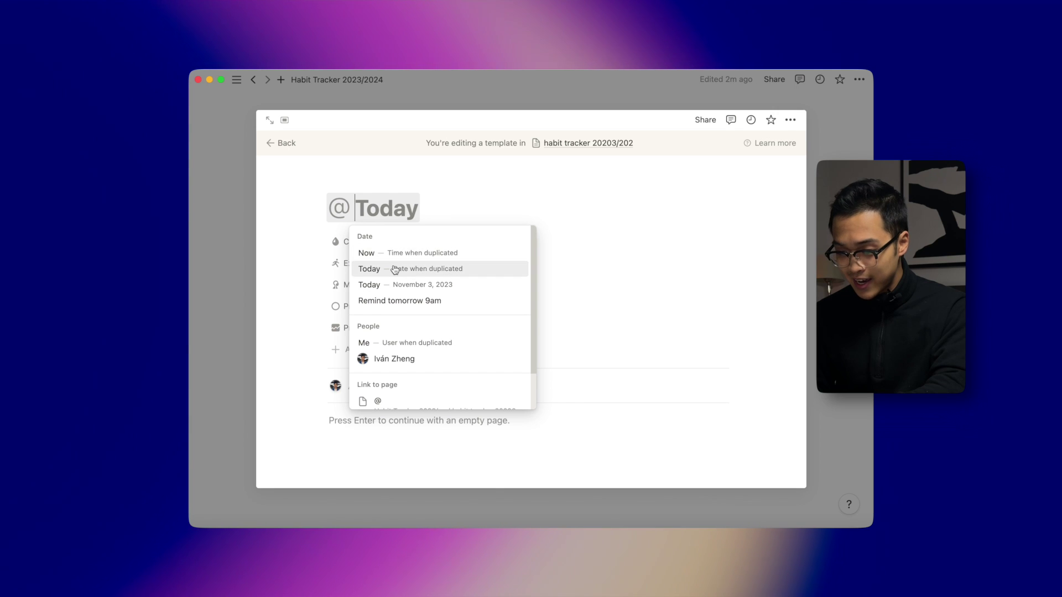
{"action": "left_click", "coordinate": [394, 270]}
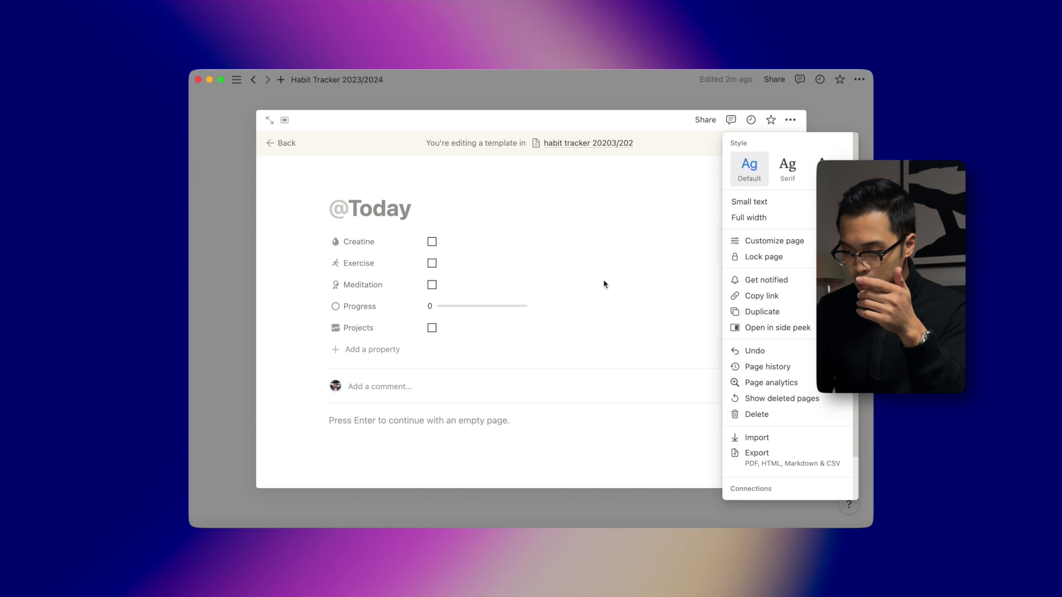
{"action": "left_click", "coordinate": [604, 285]}
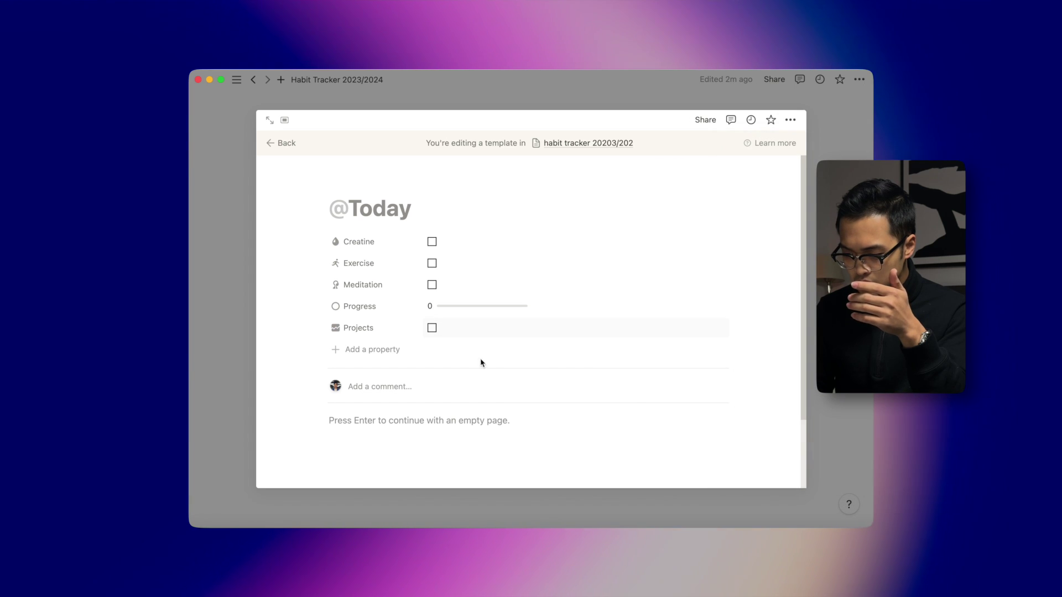
Add an empty block to the template body and return to the table.
{"action": "scroll", "coordinate": [464, 386], "scroll_direction": "down", "scroll_amount": 3}
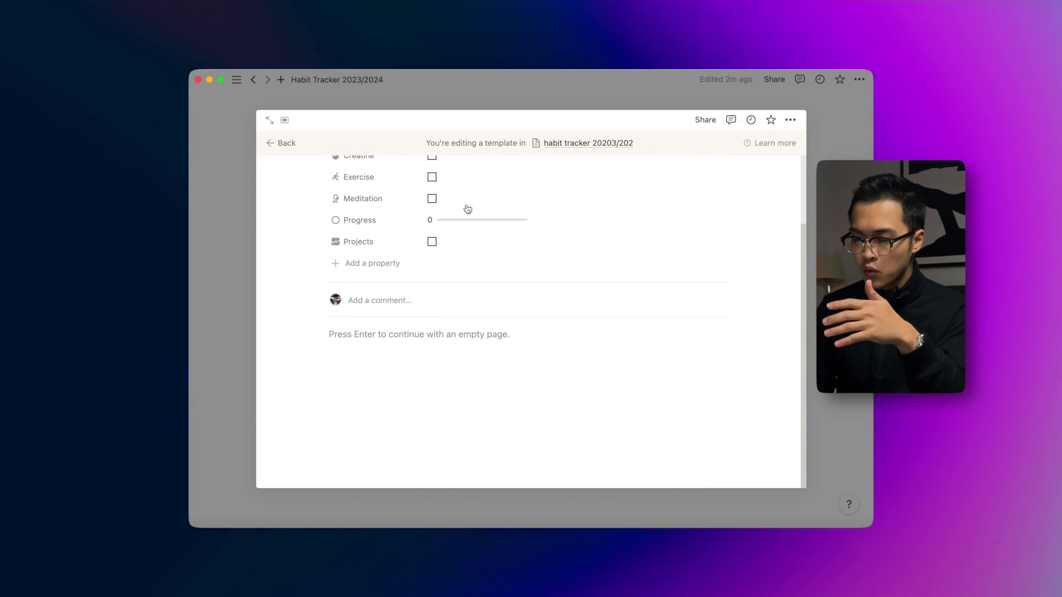
{"action": "left_click", "coordinate": [389, 361]}
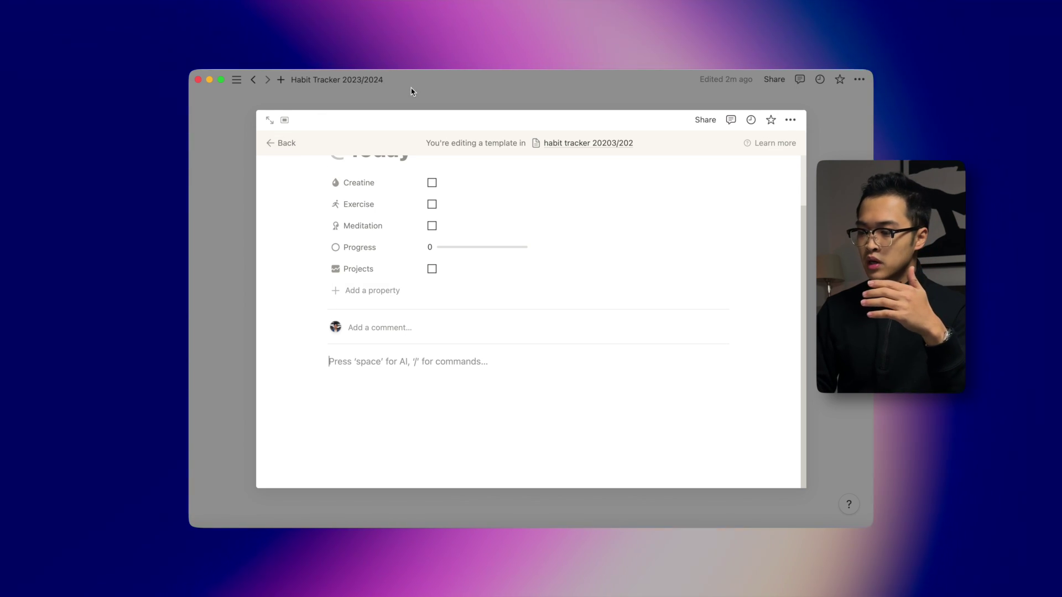
{"action": "left_click", "coordinate": [388, 110]}
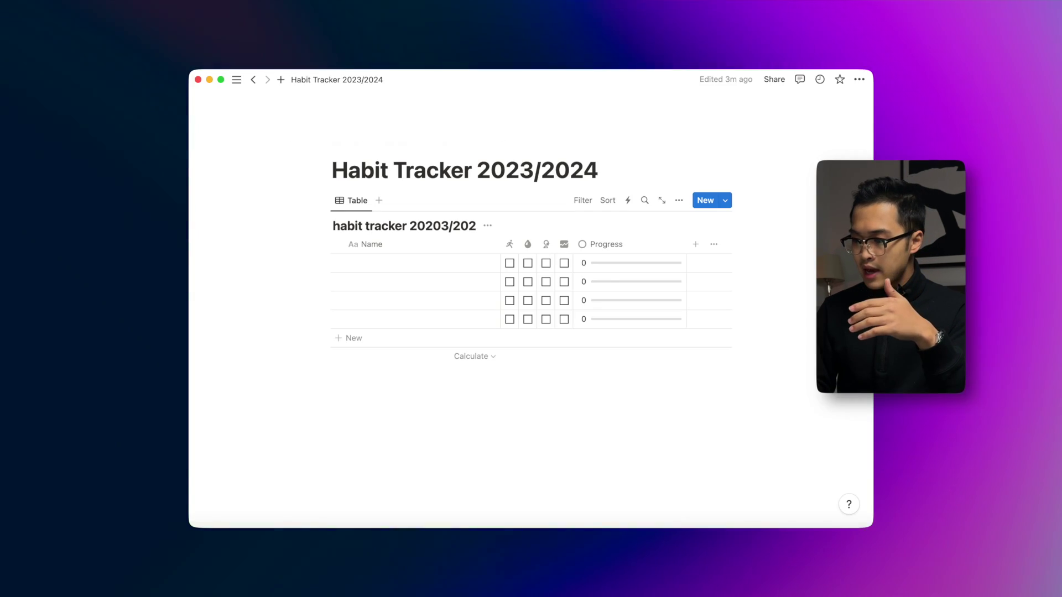
{"action": "left_click", "coordinate": [725, 201]}
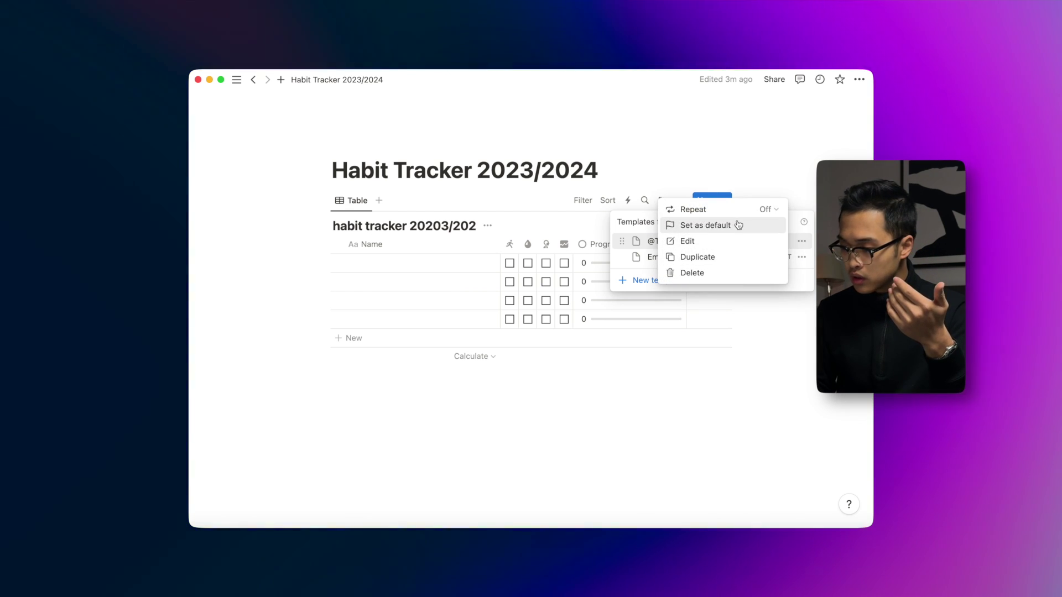
{"action": "left_click", "coordinate": [739, 209]}
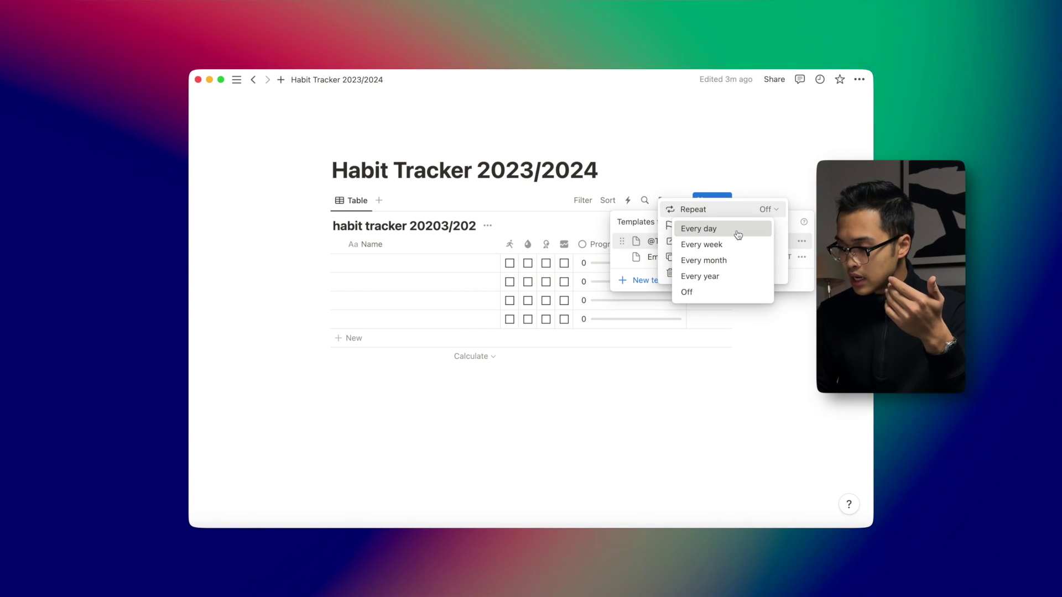
{"action": "left_click", "coordinate": [738, 231]}
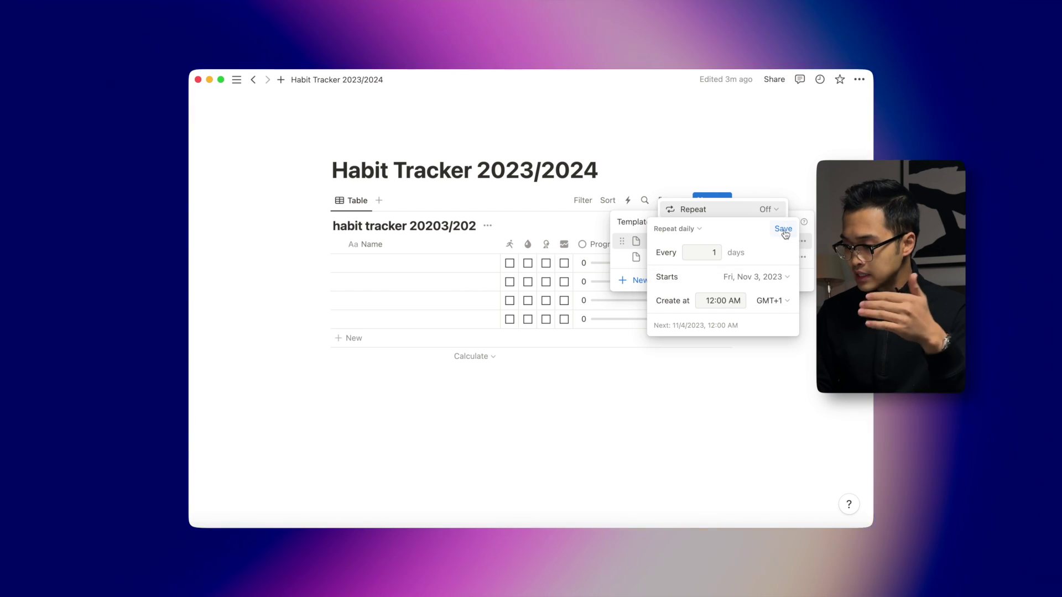
{"action": "left_click", "coordinate": [783, 228]}
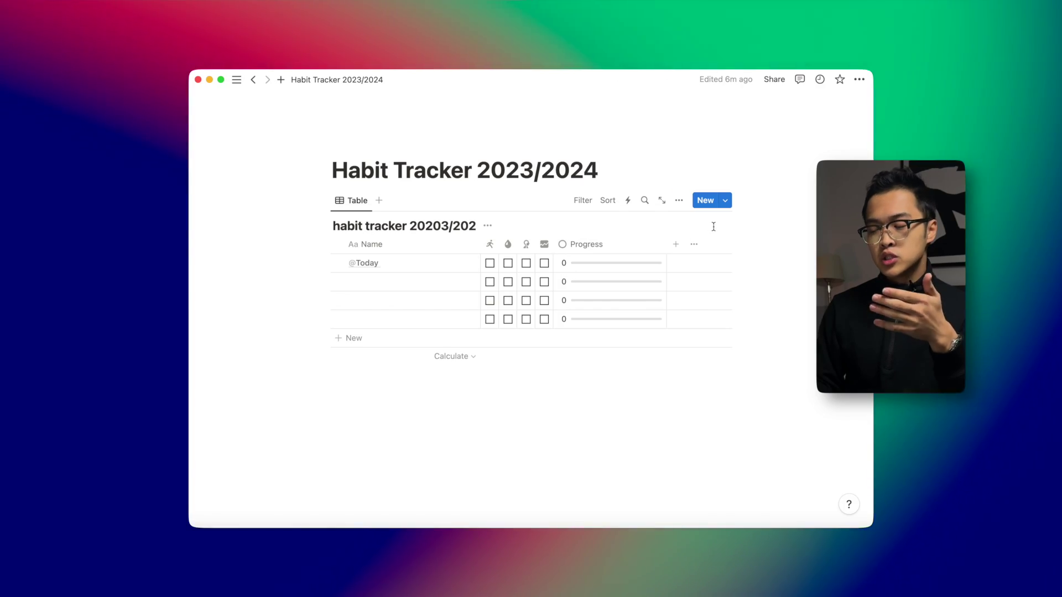
Add a Created time column using Day/Month/Year dates and hide it from the table.
{"action": "left_click", "coordinate": [676, 246]}
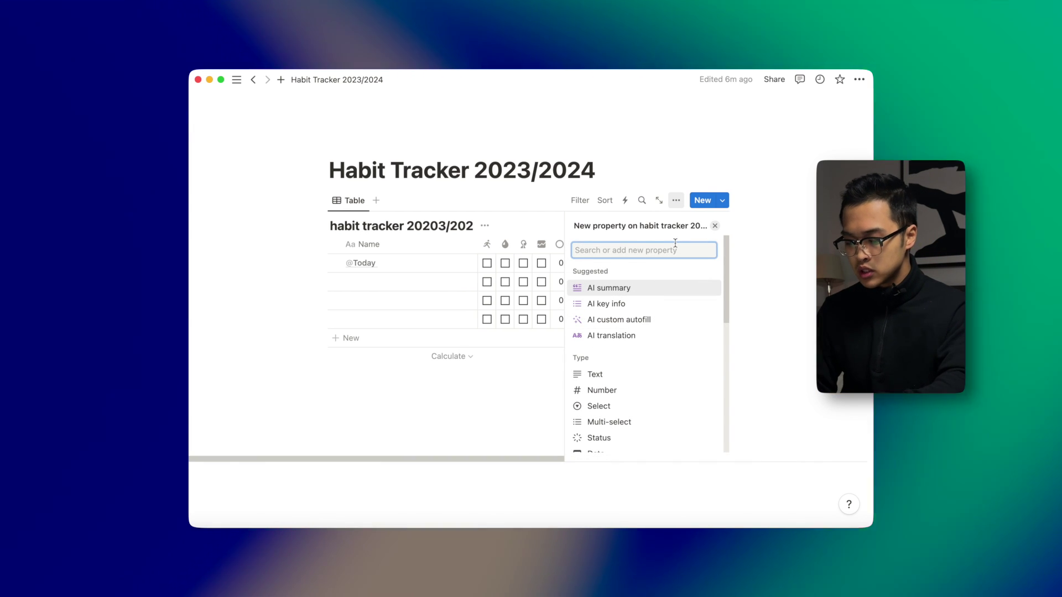
{"action": "type", "text": "crea"}
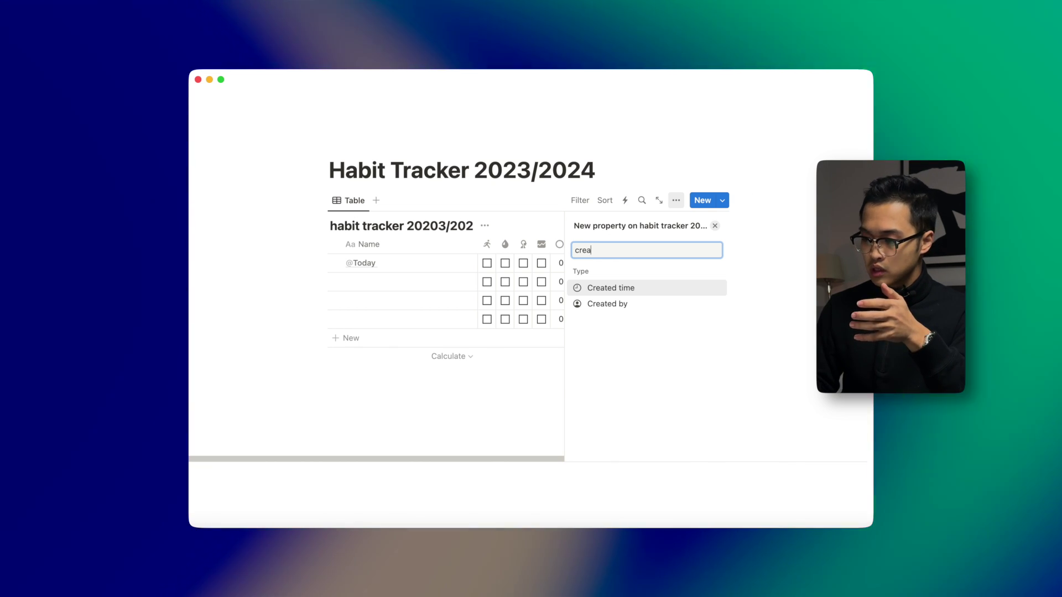
{"action": "key", "text": "Return"}
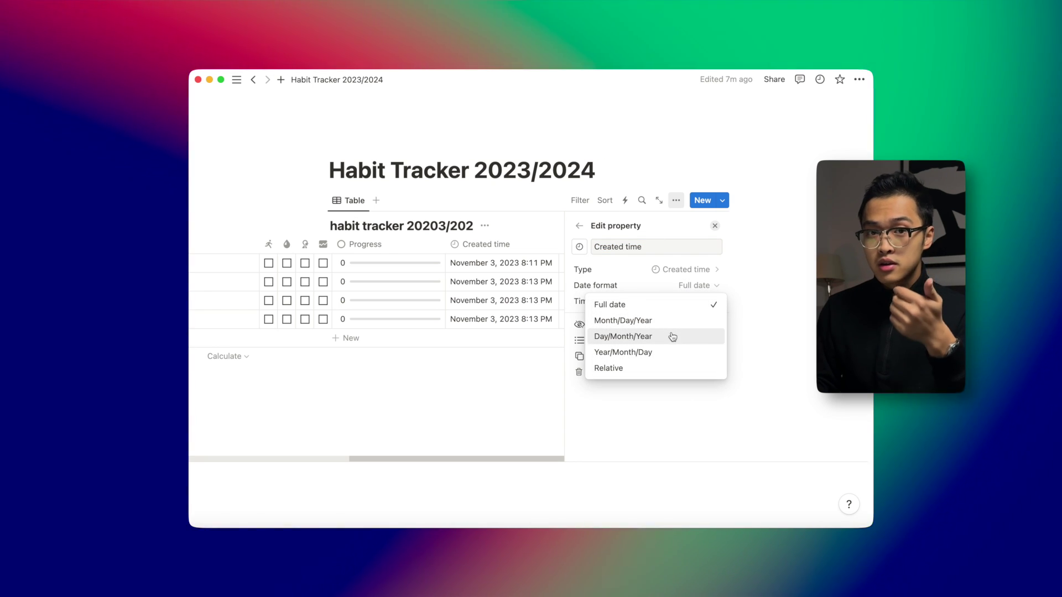
{"action": "left_click", "coordinate": [673, 336]}
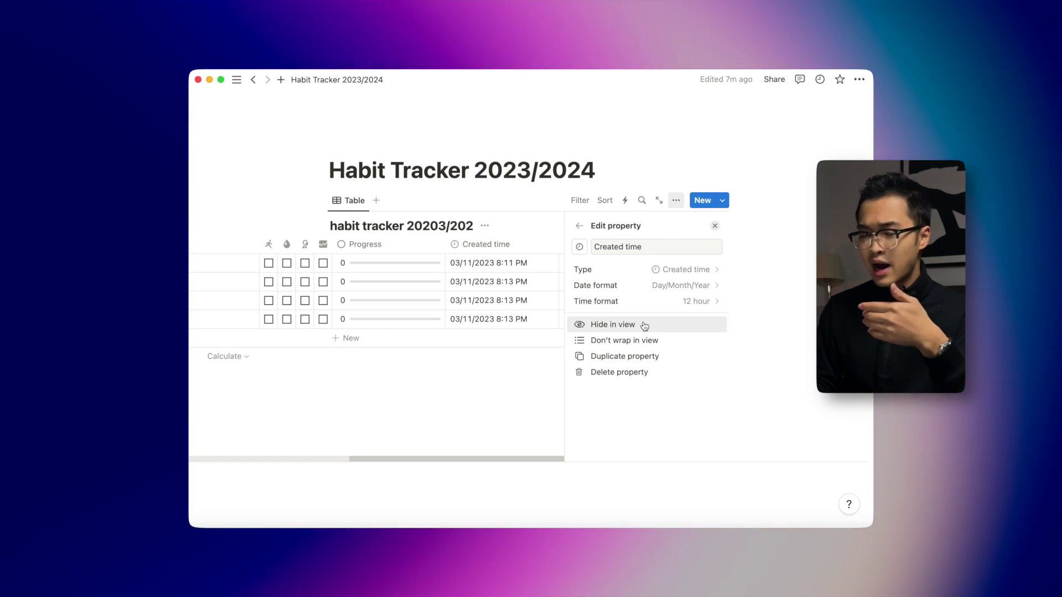
{"action": "left_click", "coordinate": [640, 330]}
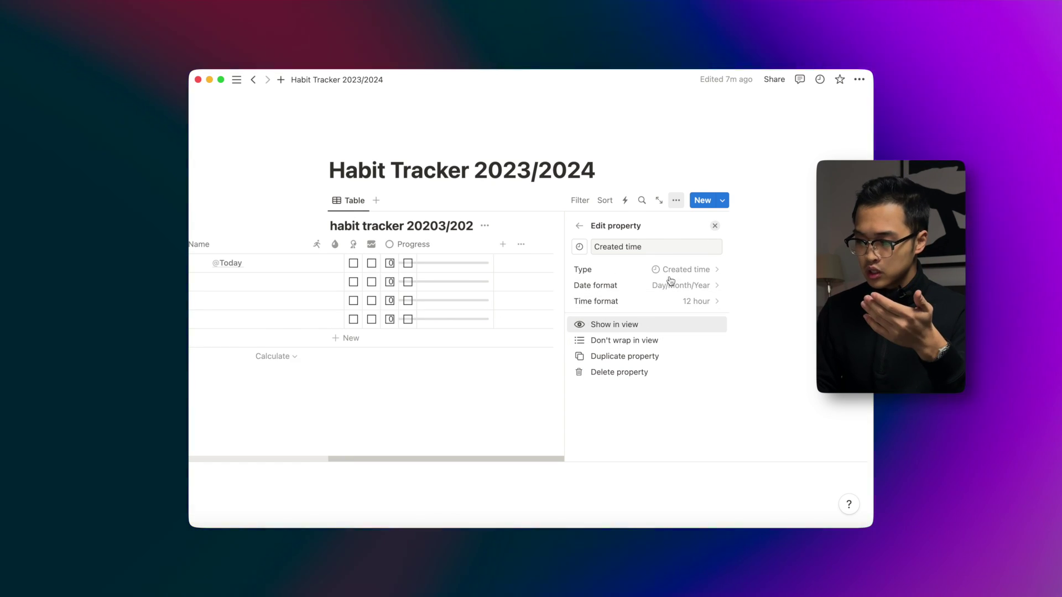
{"action": "left_click", "coordinate": [714, 228]}
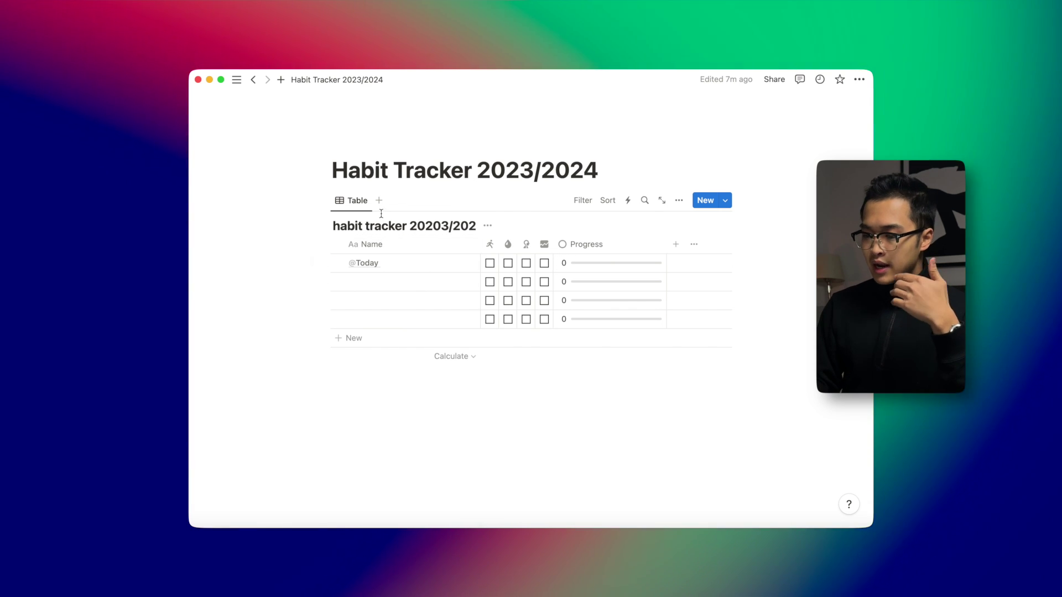
Add a view named Calendar using the Calendar layout, displayed by month.
{"action": "left_click", "coordinate": [380, 202]}
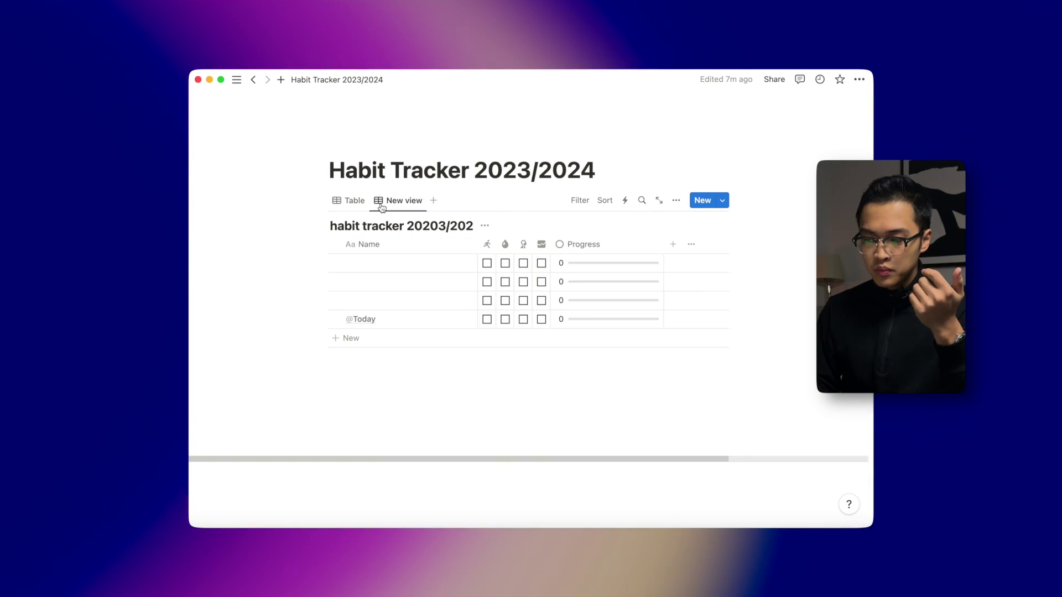
{"action": "type", "text": "Calendar"}
{"action": "left_click", "coordinate": [602, 327]}
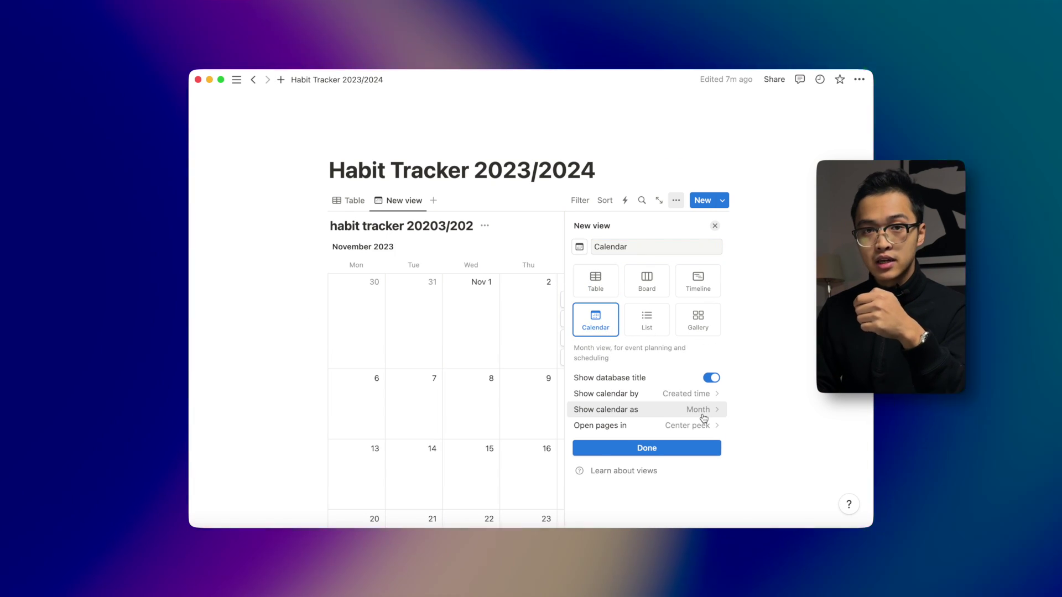
{"action": "left_click", "coordinate": [704, 418]}
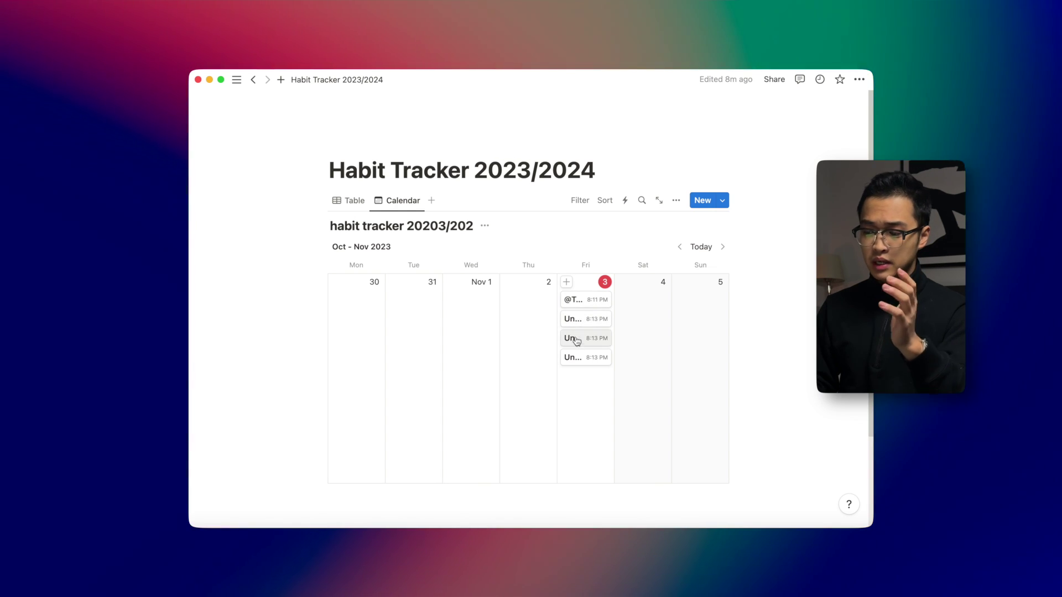
Show Creatine, Progress and Projects on calendar entries, with Progress moved below Projects.
{"action": "left_click", "coordinate": [676, 200]}
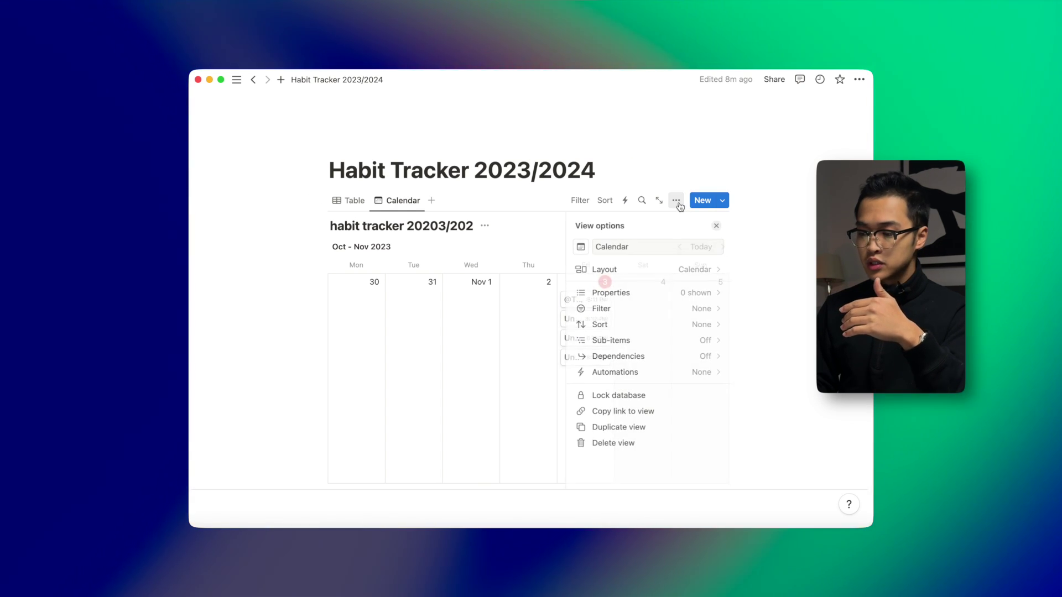
{"action": "left_click", "coordinate": [666, 293]}
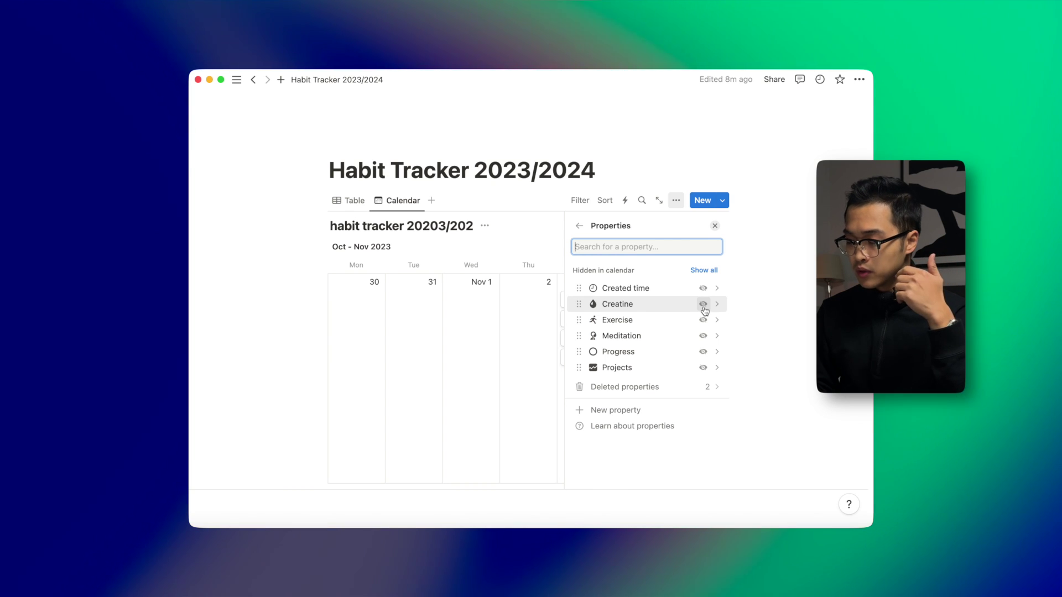
{"action": "left_click", "coordinate": [703, 304]}
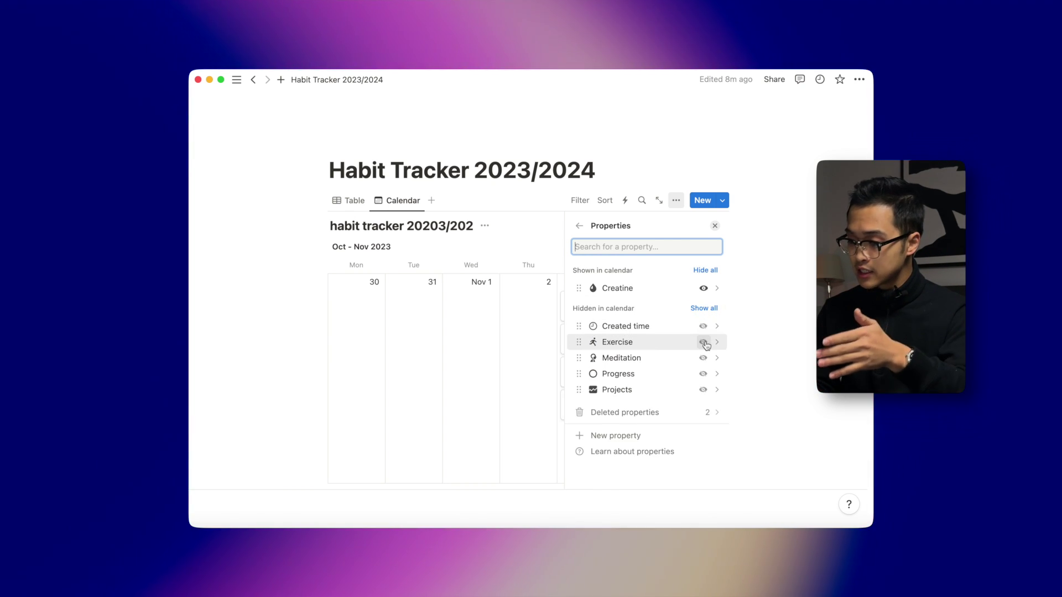
{"action": "left_click", "coordinate": [703, 375]}
{"action": "left_click", "coordinate": [703, 390]}
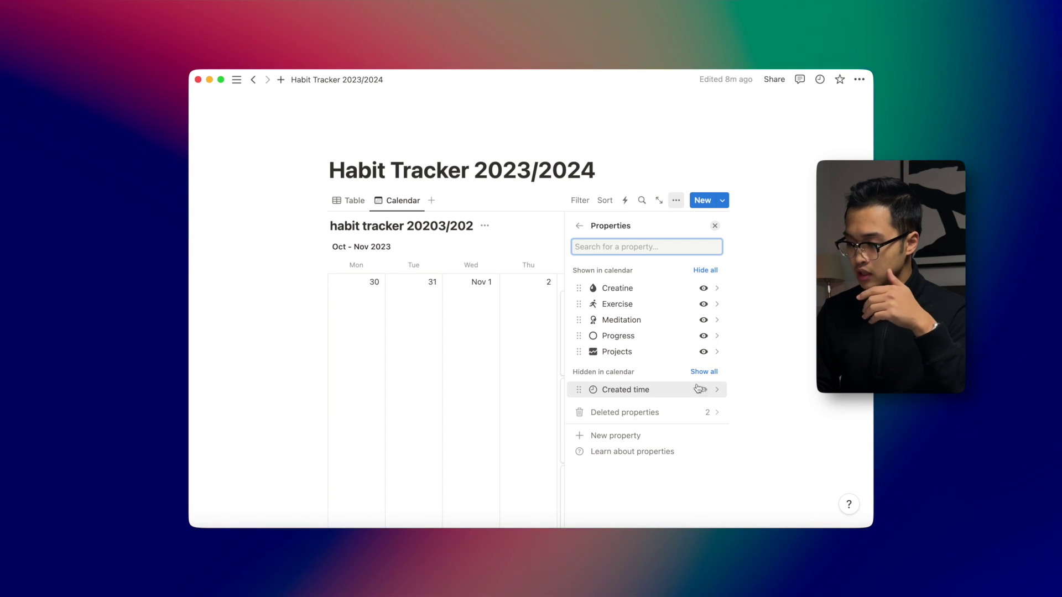
{"action": "left_click_drag", "start_coordinate": [578, 337], "coordinate": [585, 367]}
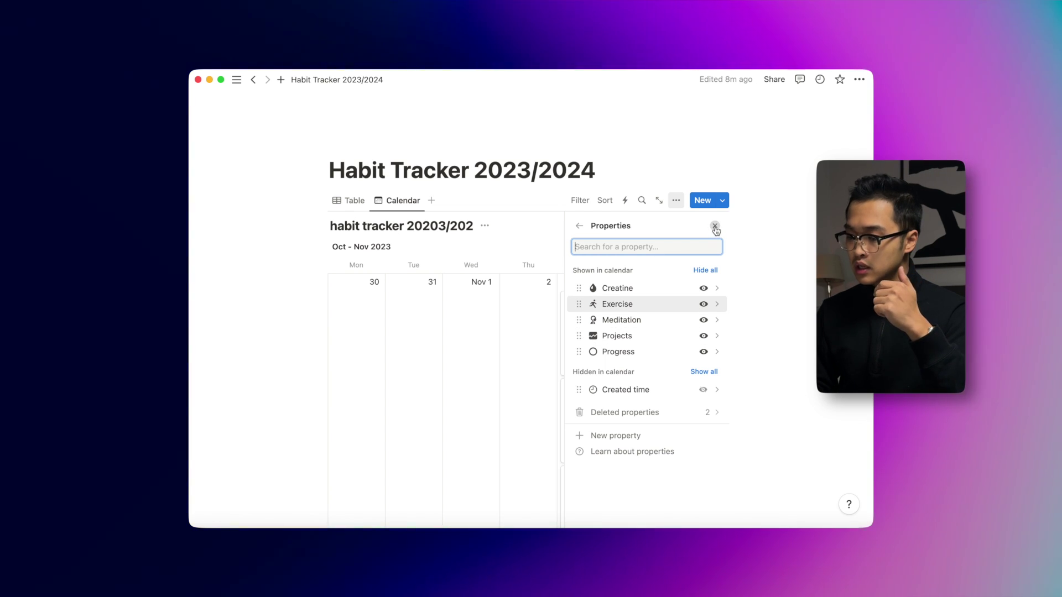
{"action": "left_click", "coordinate": [715, 227]}
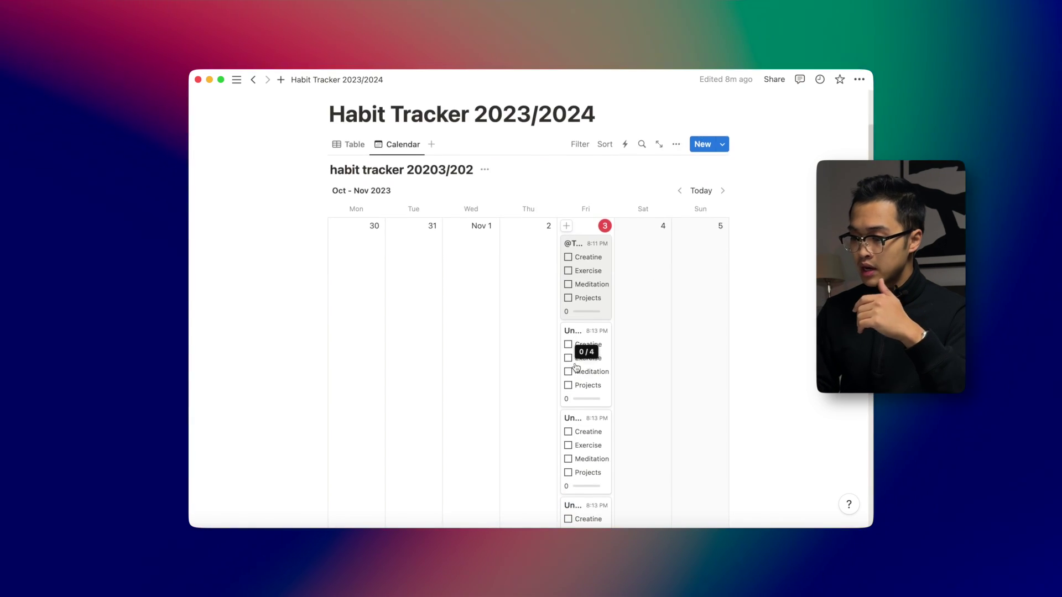
{"action": "scroll", "coordinate": [585, 347], "scroll_direction": "down", "scroll_amount": 5}
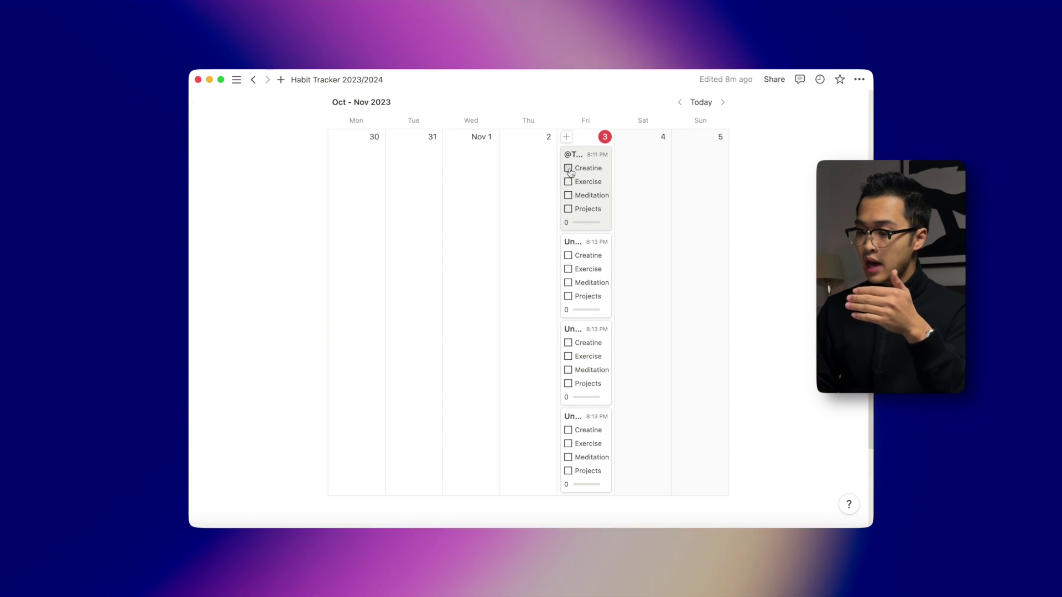
{"action": "left_click", "coordinate": [571, 194]}
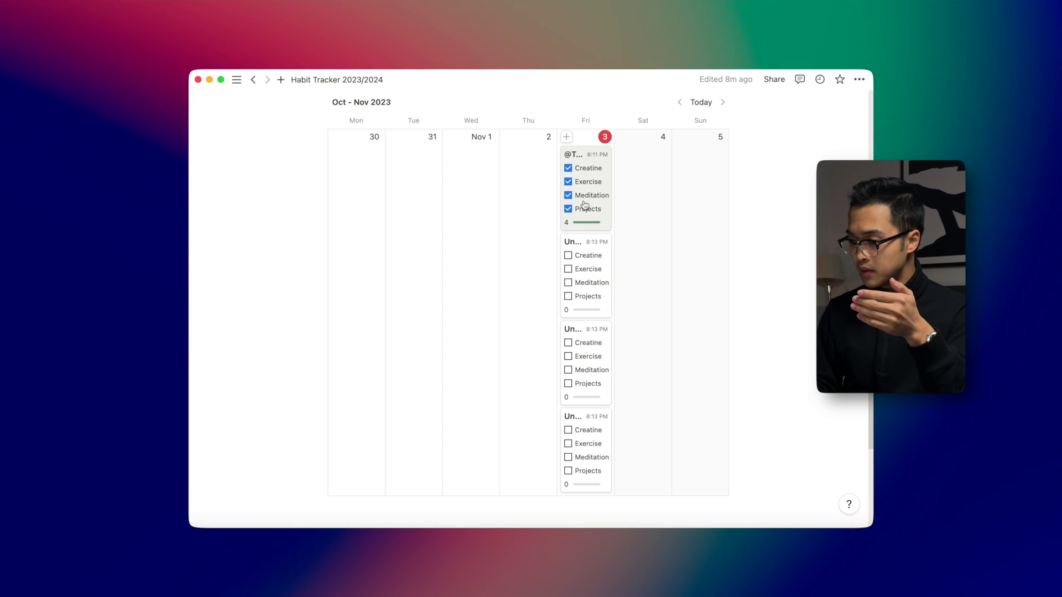
{"action": "mouse_move", "coordinate": [576, 226]}
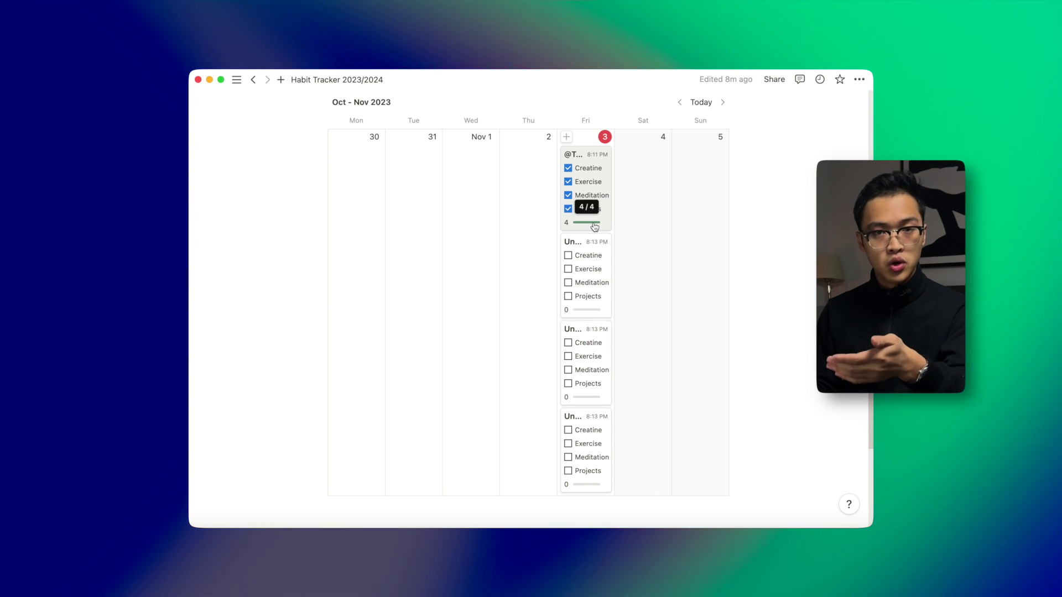
{"action": "scroll", "coordinate": [595, 227], "scroll_direction": "up", "scroll_amount": 5}
{"action": "scroll", "coordinate": [594, 227], "scroll_direction": "down", "scroll_amount": 6}
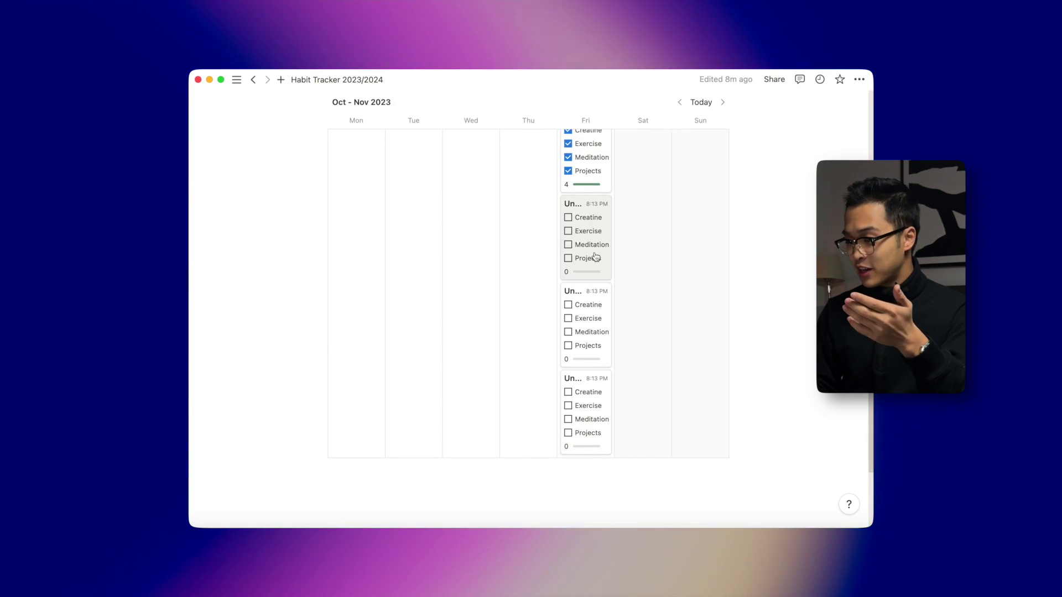
{"action": "scroll", "coordinate": [595, 256], "scroll_direction": "up", "scroll_amount": 6}
{"action": "scroll", "coordinate": [596, 256], "scroll_direction": "up", "scroll_amount": 2}
{"action": "left_click", "coordinate": [349, 183]}
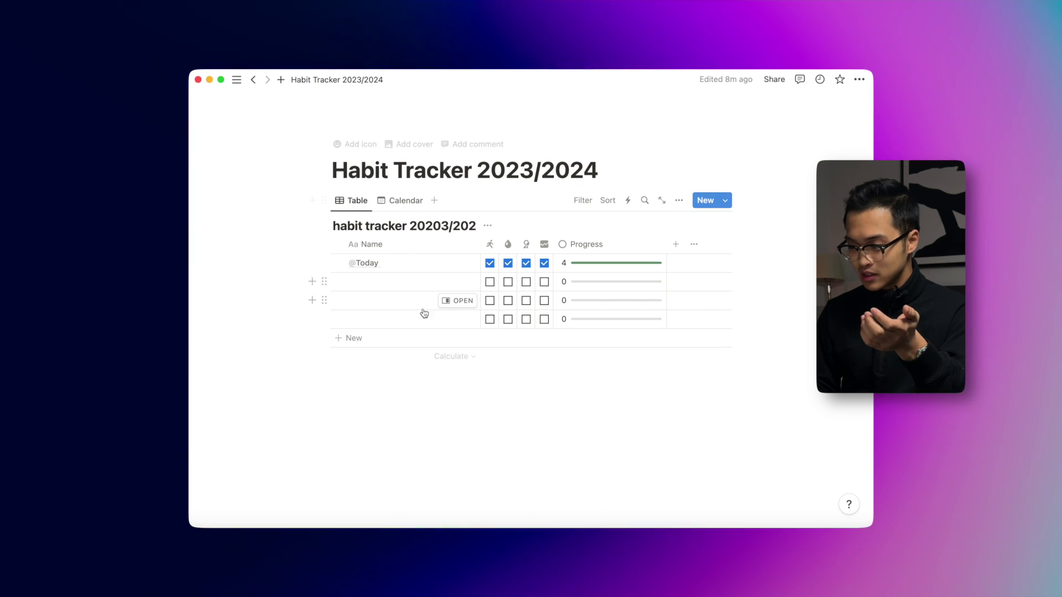
Delete the three empty rows from the tracker and add a new view to the database.
{"action": "left_click_drag", "start_coordinate": [283, 282], "coordinate": [389, 334]}
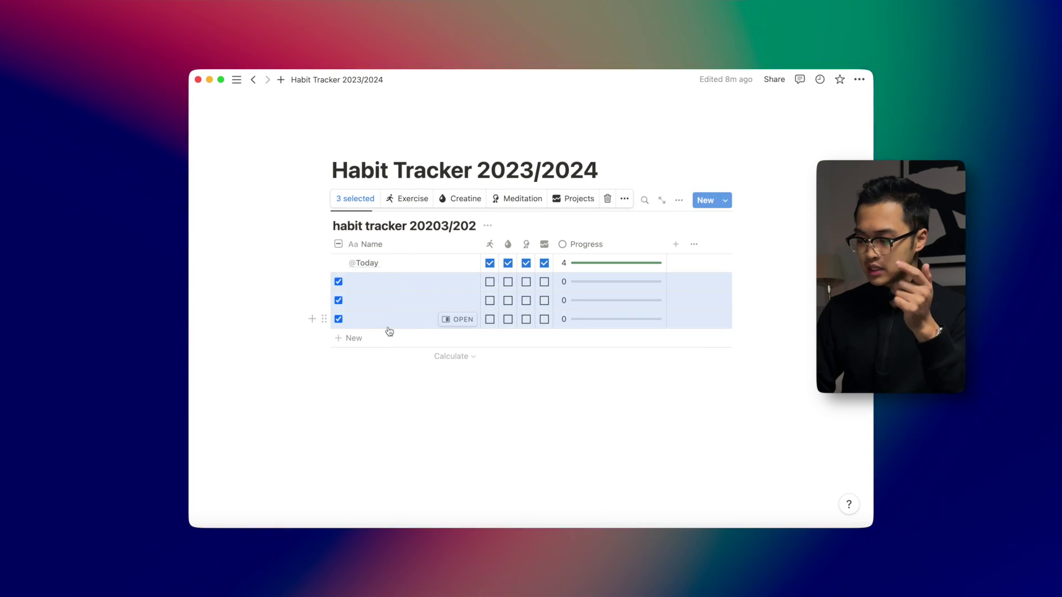
{"action": "key", "text": "BackSpace"}
{"action": "left_click", "coordinate": [397, 200]}
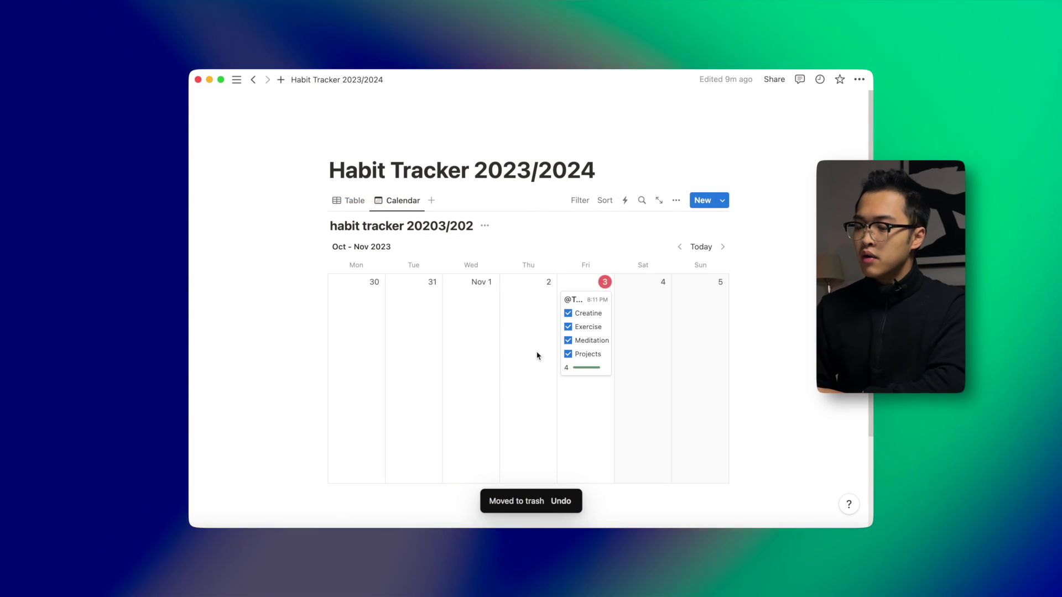
{"action": "scroll", "coordinate": [537, 356], "scroll_direction": "down", "scroll_amount": 2}
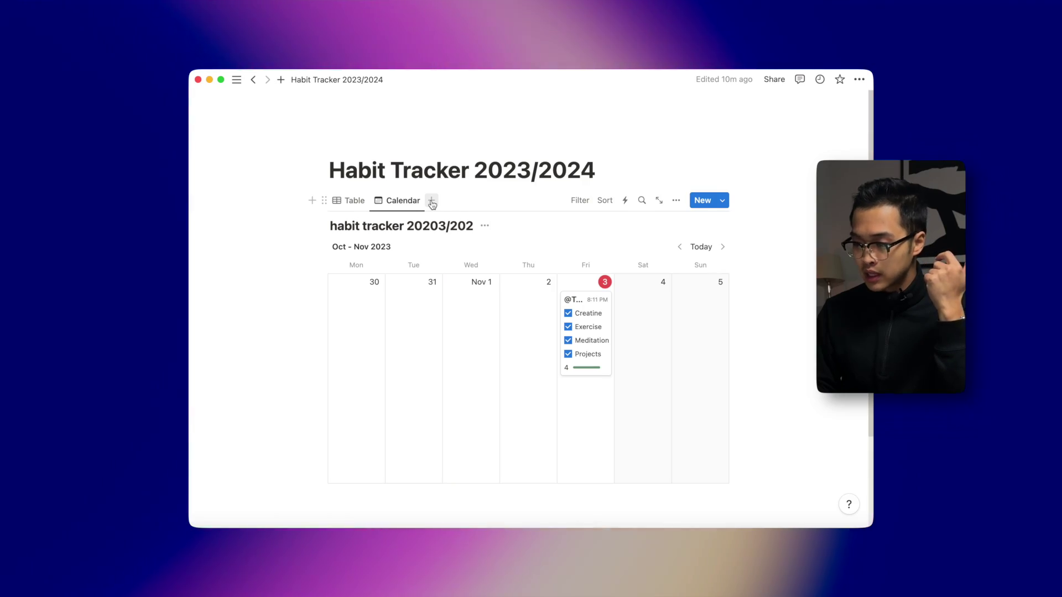
{"action": "left_click", "coordinate": [431, 202]}
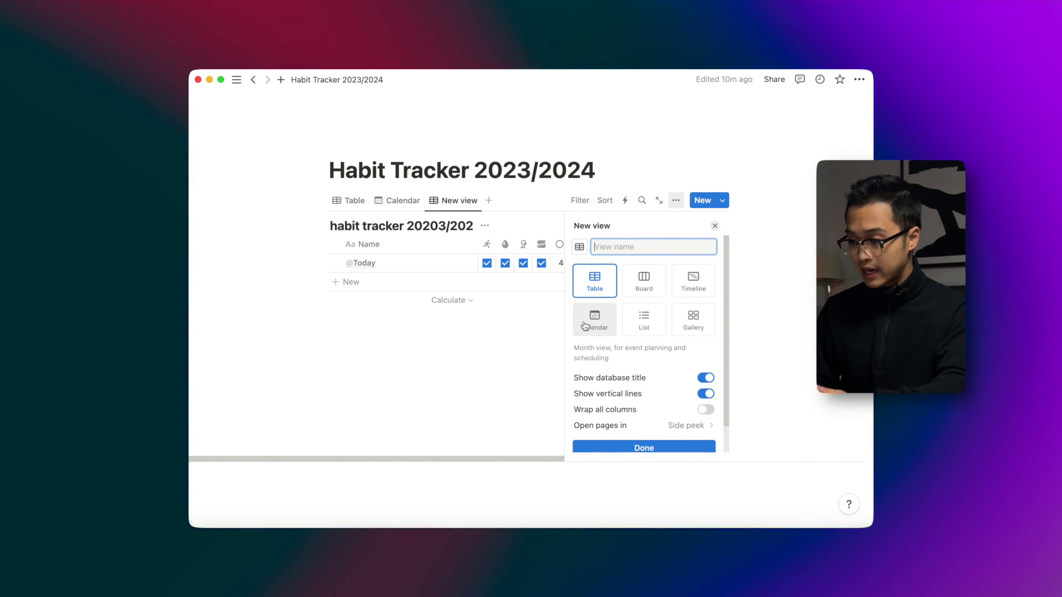
Make the new view a Gallery named 'Gallery' with card preview None and small card size.
{"action": "left_click", "coordinate": [676, 328]}
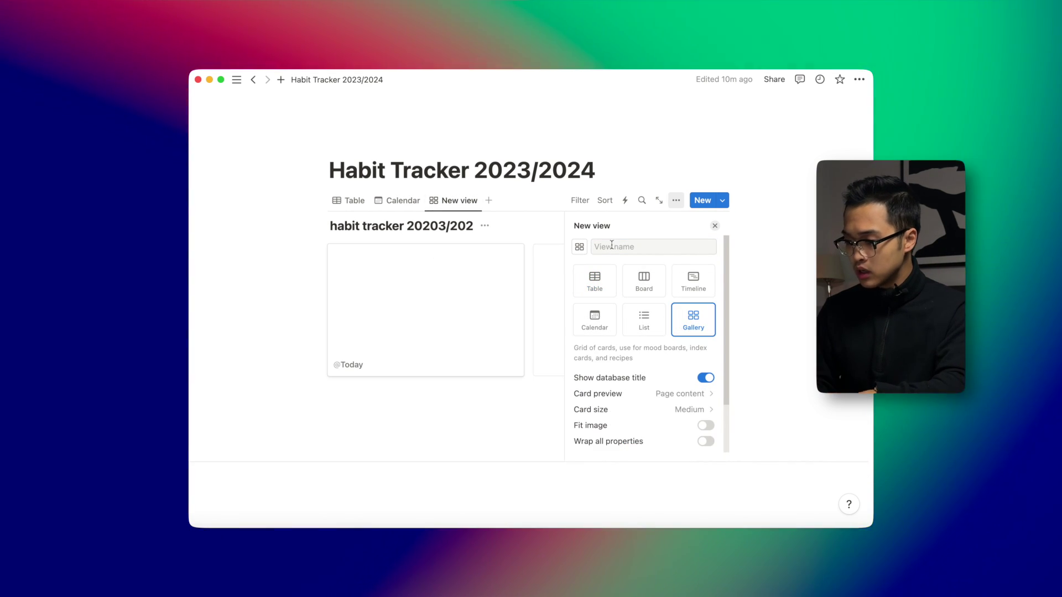
{"action": "type", "text": "Gallery"}
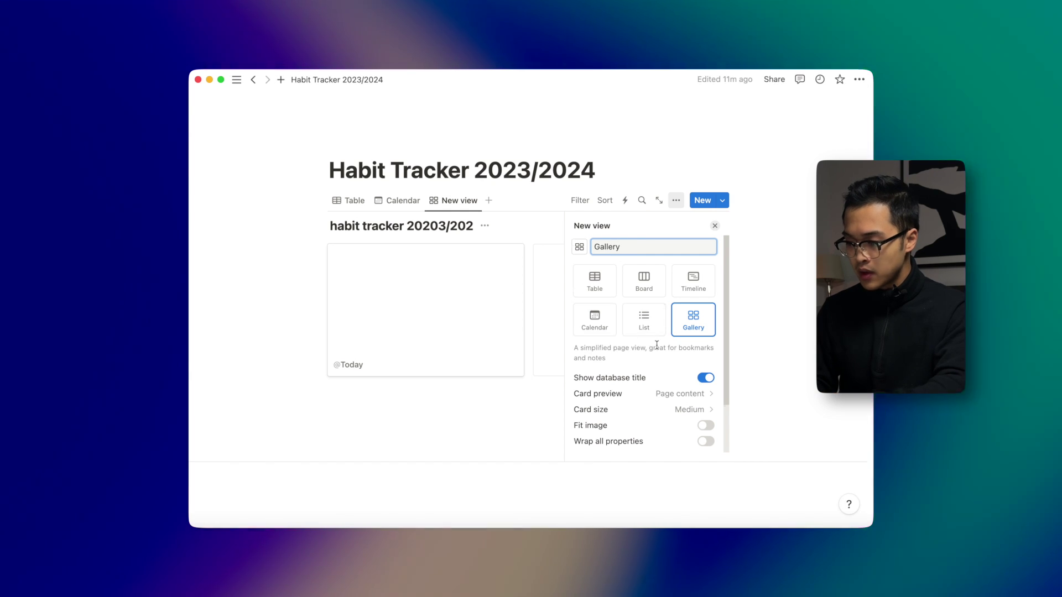
{"action": "scroll", "coordinate": [656, 415], "scroll_direction": "down", "scroll_amount": 2}
{"action": "left_click", "coordinate": [681, 334]}
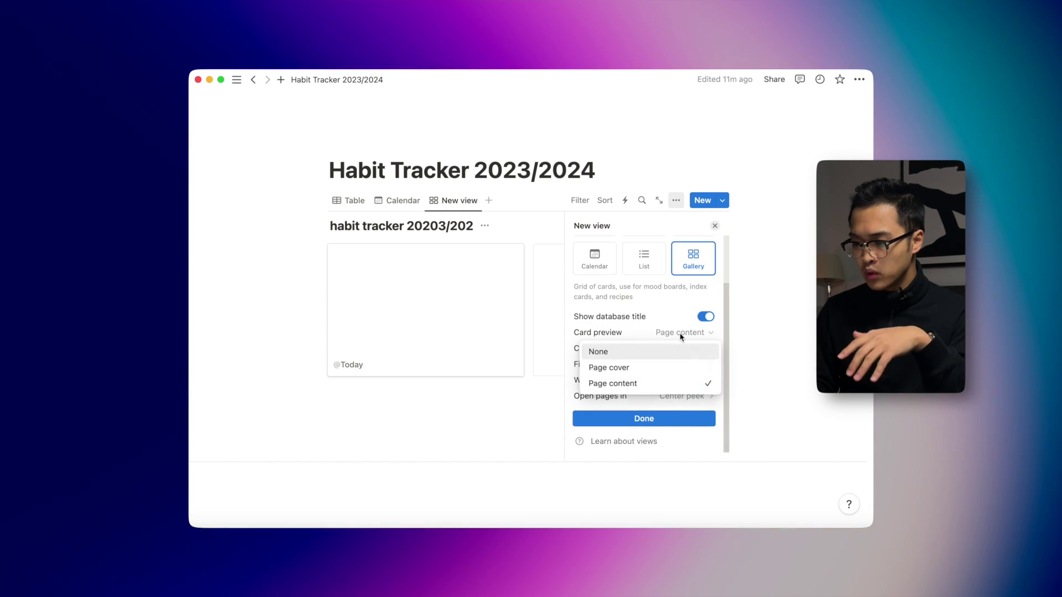
{"action": "left_click", "coordinate": [648, 353]}
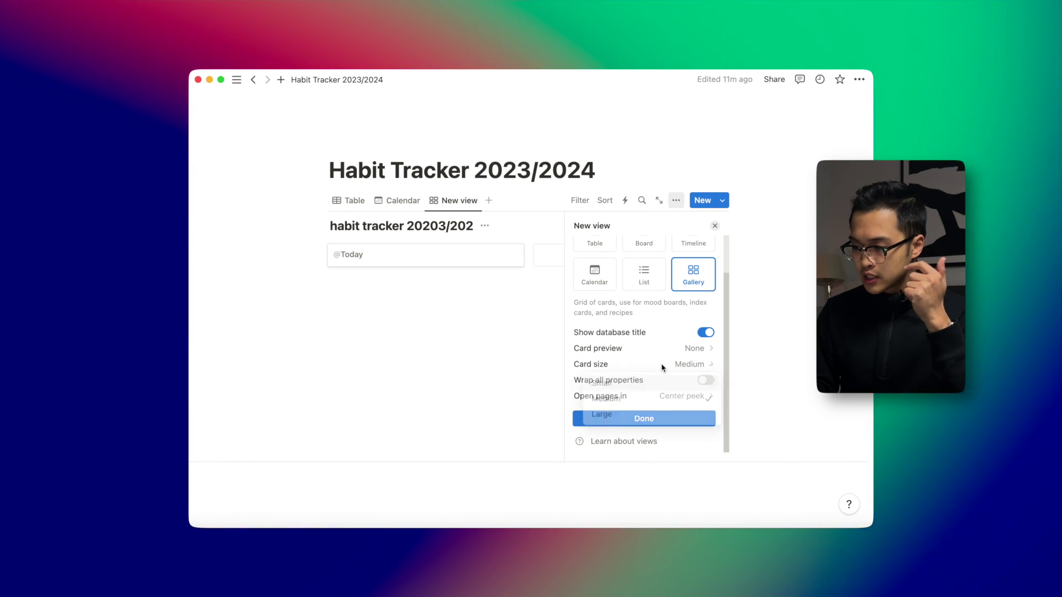
{"action": "left_click", "coordinate": [662, 369]}
{"action": "left_click", "coordinate": [635, 384]}
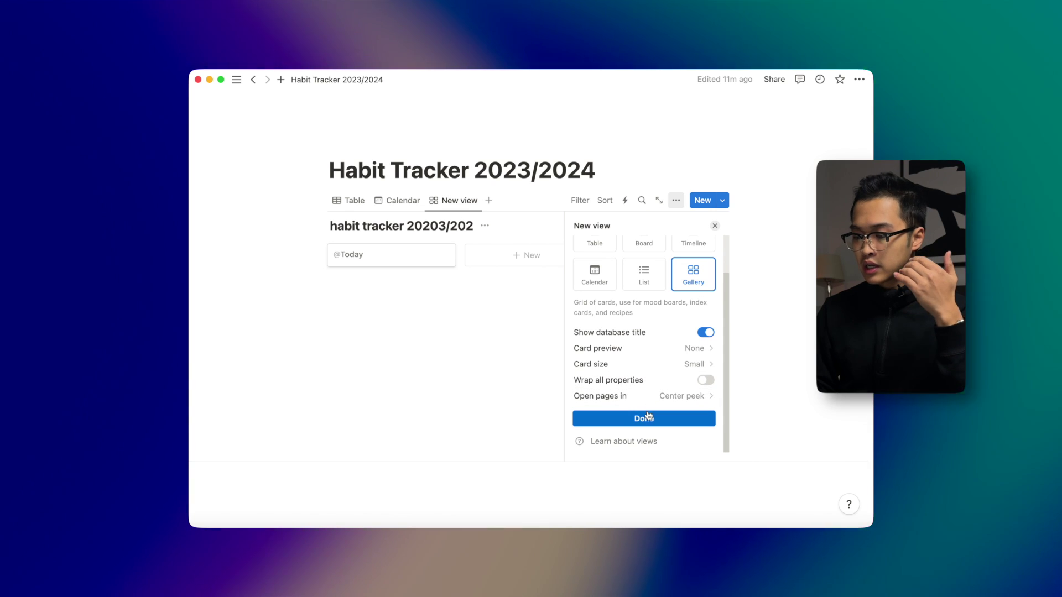
{"action": "left_click", "coordinate": [645, 416]}
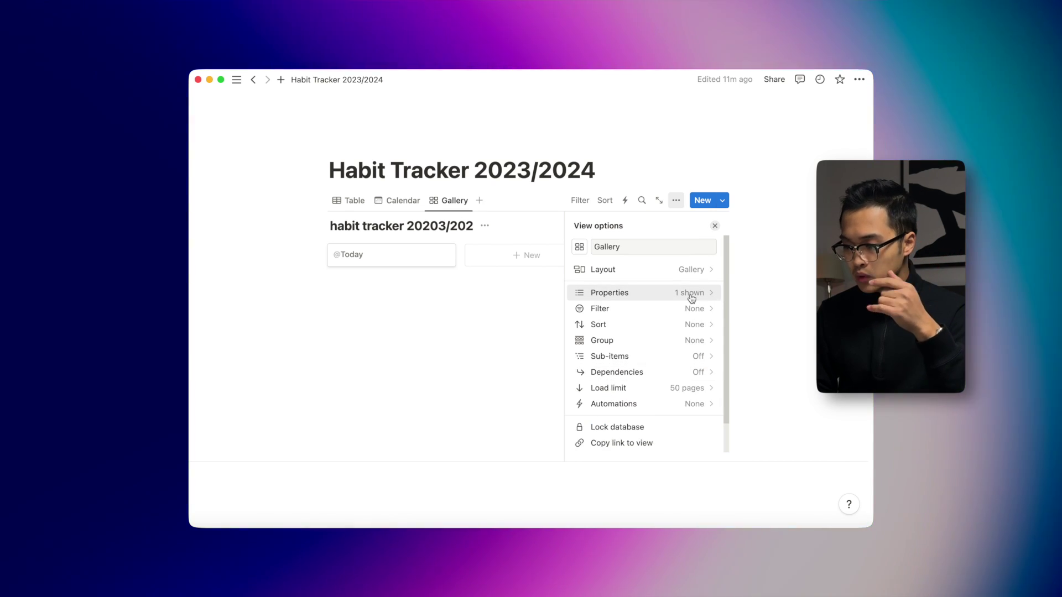
Show Creatine, Exercise, Meditation, Progress and Projects on the gallery cards.
{"action": "left_click", "coordinate": [692, 298]}
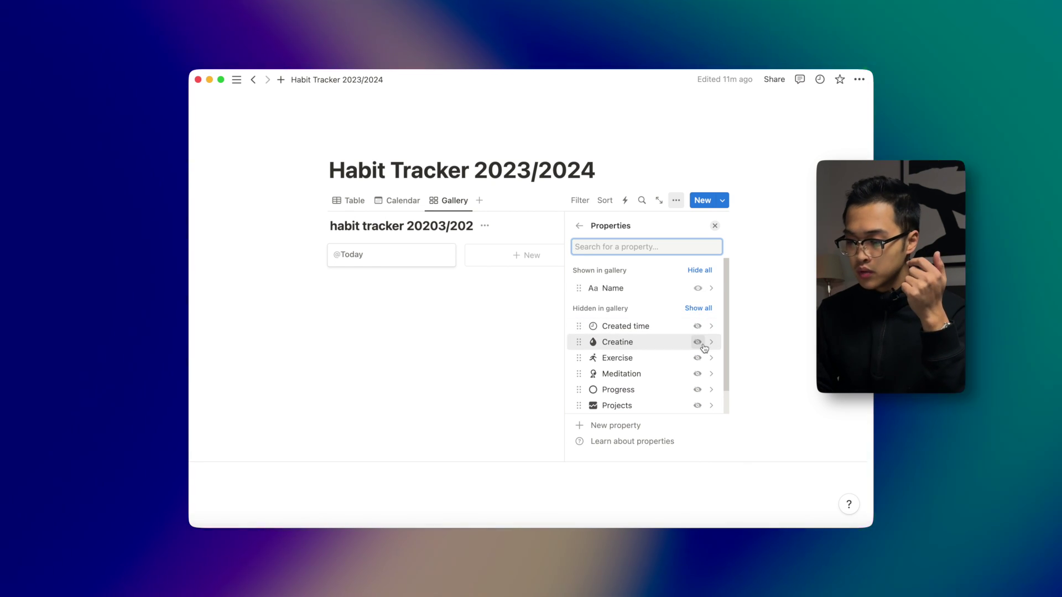
{"action": "left_click", "coordinate": [698, 342]}
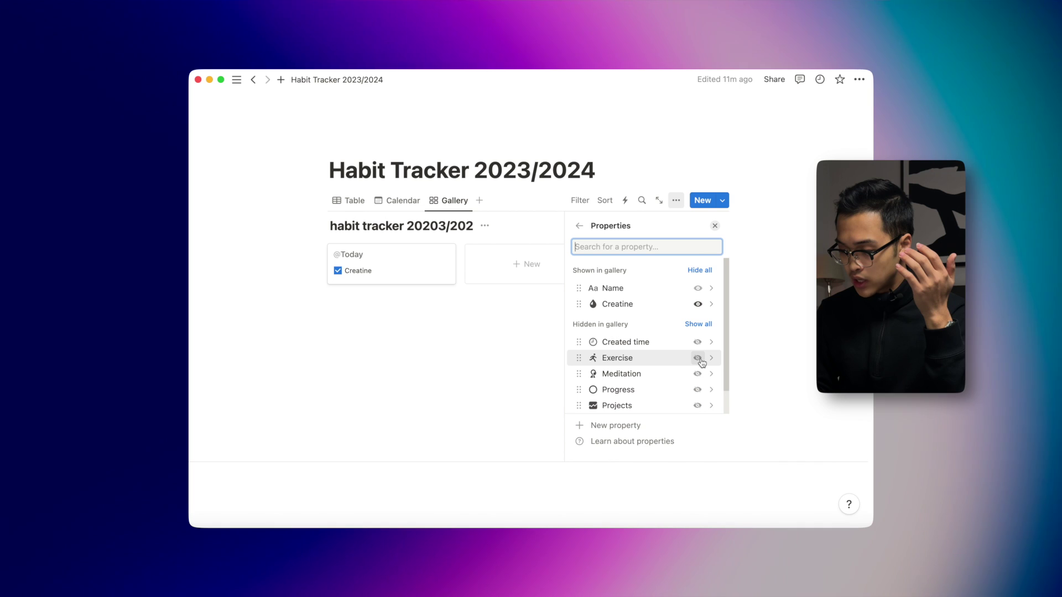
{"action": "left_click", "coordinate": [698, 358]}
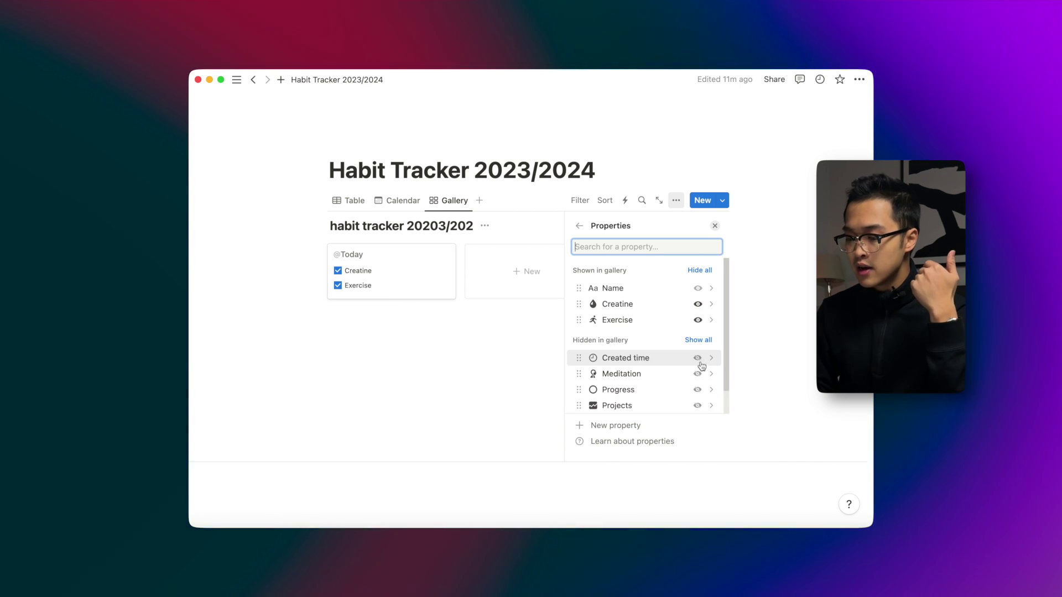
{"action": "left_click", "coordinate": [699, 375]}
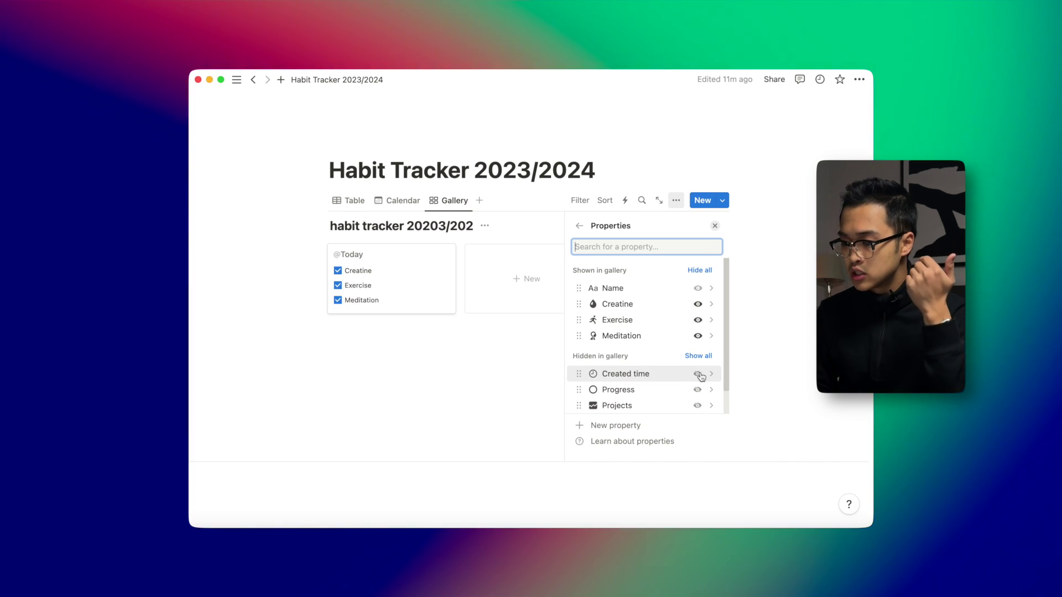
{"action": "left_click", "coordinate": [697, 390]}
{"action": "left_click", "coordinate": [699, 406]}
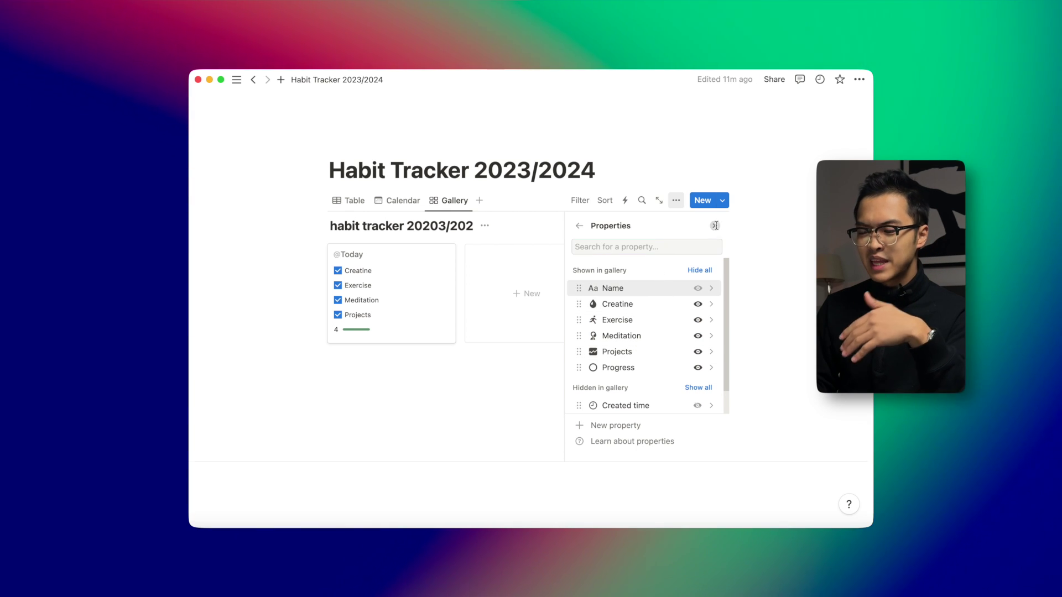
{"action": "left_click", "coordinate": [715, 226]}
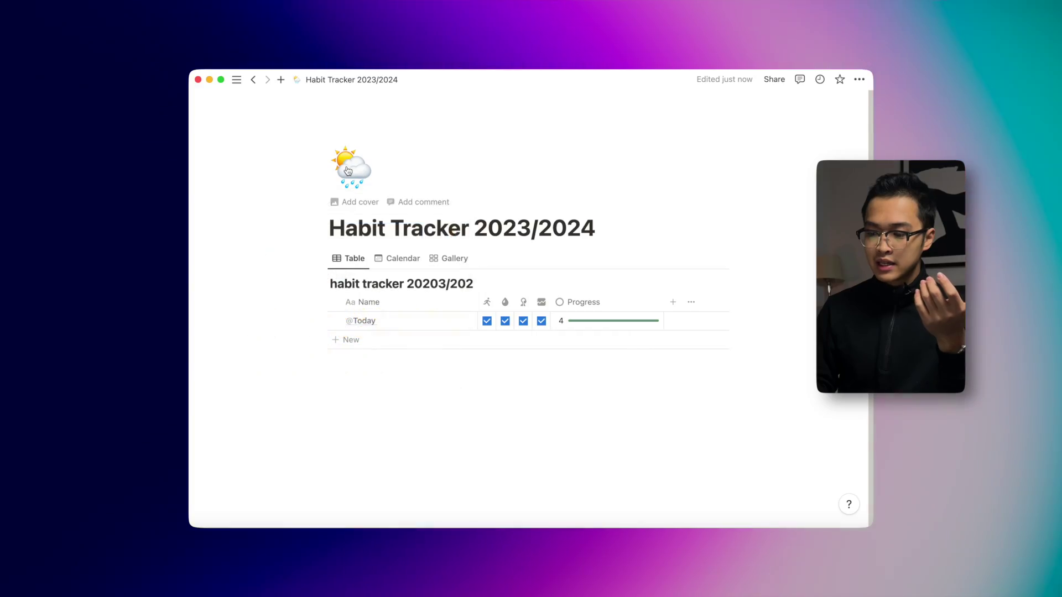
Set the page icon to the person-with-laptop emoji and bring up the cover choices.
{"action": "left_click", "coordinate": [351, 166]}
{"action": "left_click", "coordinate": [306, 273]}
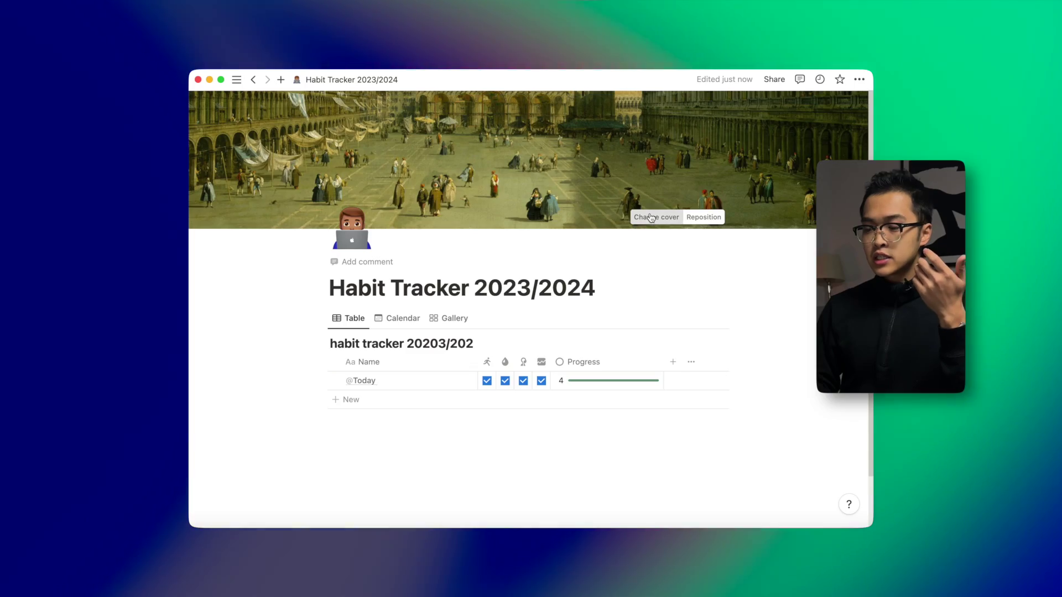
{"action": "left_click", "coordinate": [648, 216]}
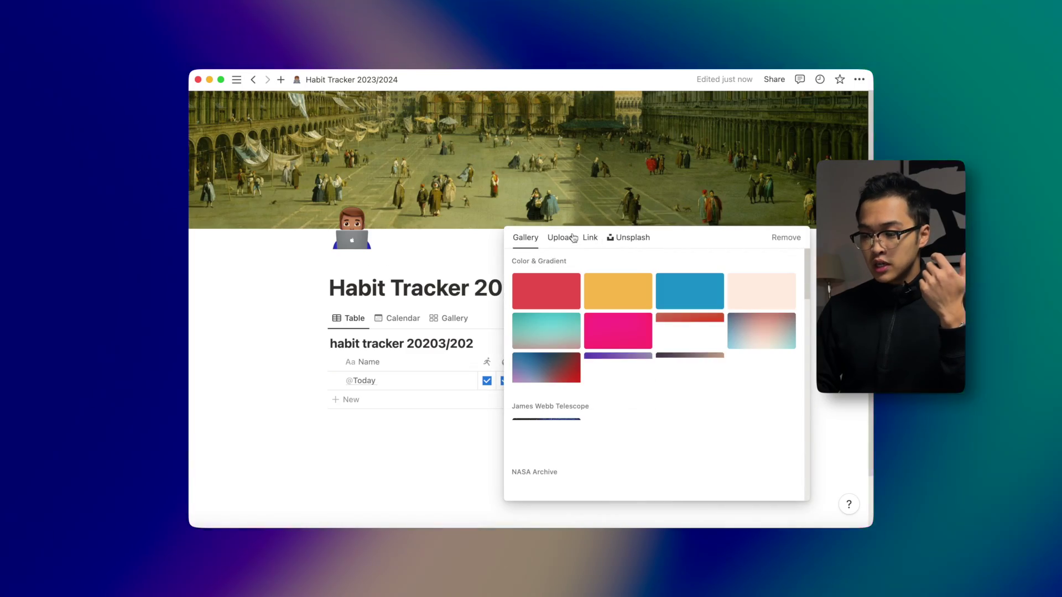
Browse the stock cover images, then search Google for giphy and open the GIPHY site.
{"action": "scroll", "coordinate": [575, 310], "scroll_direction": "down", "scroll_amount": 10}
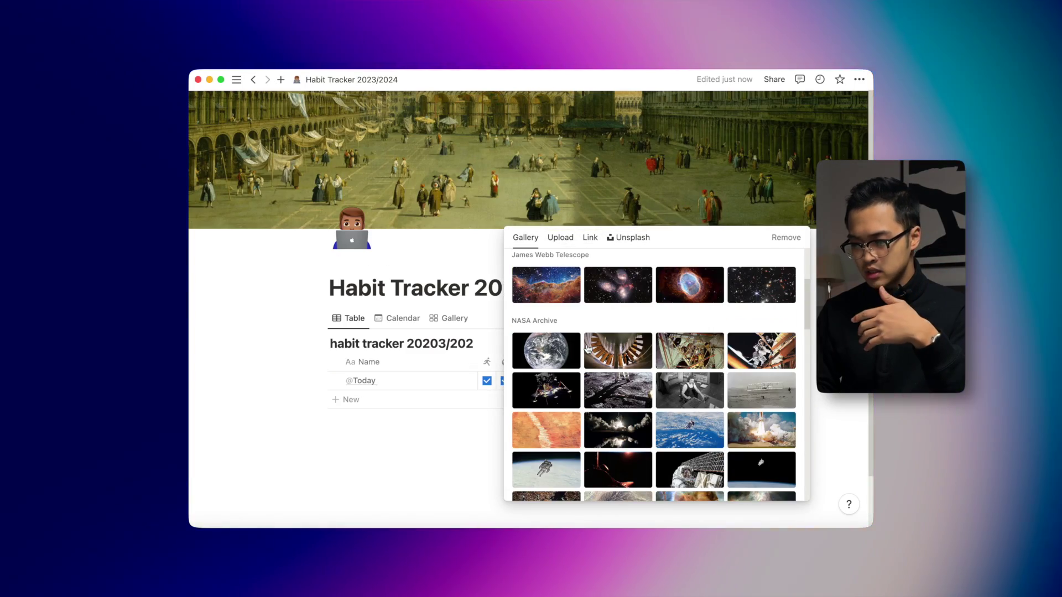
{"action": "scroll", "coordinate": [588, 349], "scroll_direction": "down", "scroll_amount": 2}
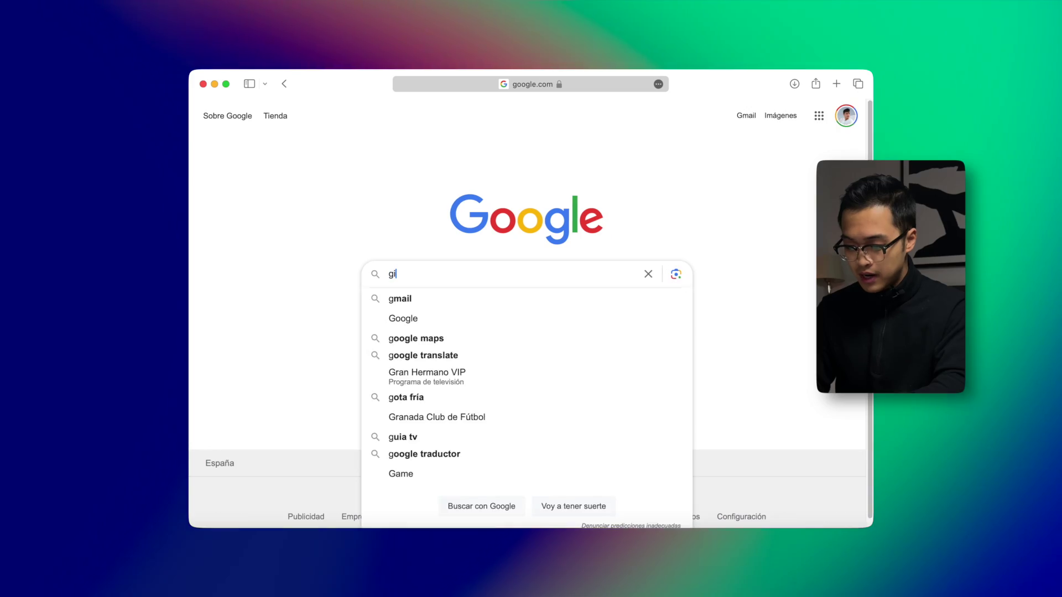
{"action": "type", "text": "phy"}
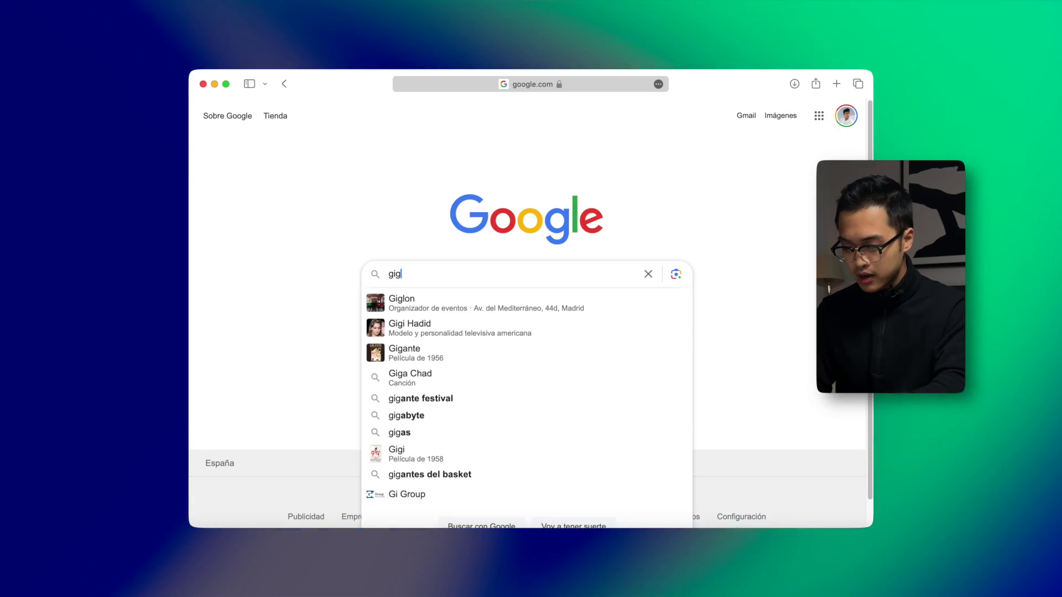
{"action": "key", "text": "Return"}
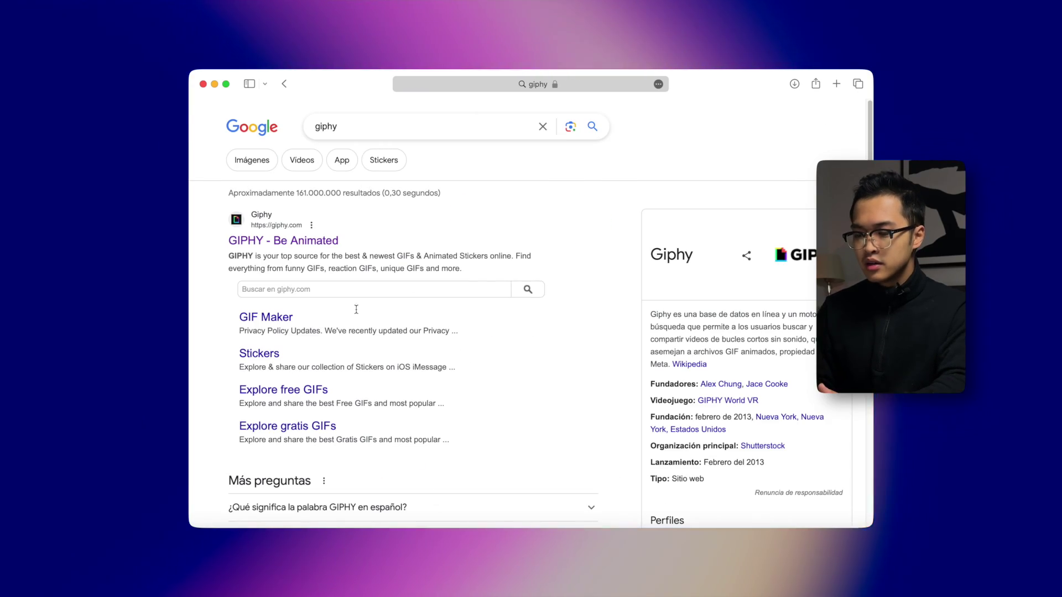
{"action": "left_click", "coordinate": [303, 241]}
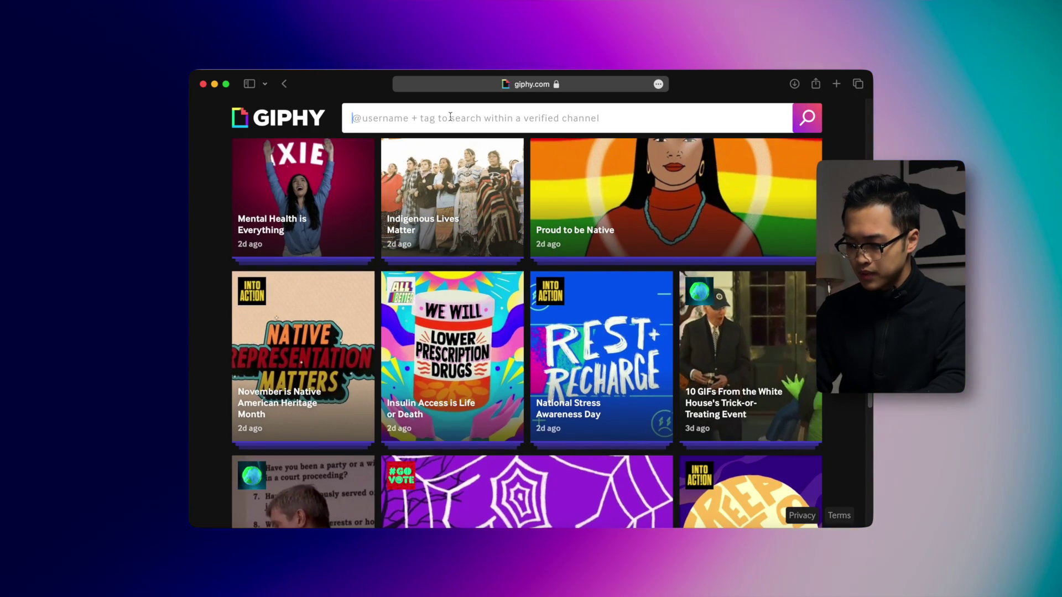
Search GIPHY for 'gradient', open the blue Glitch Glow GIF and copy its link.
{"action": "type", "text": "gradient"}
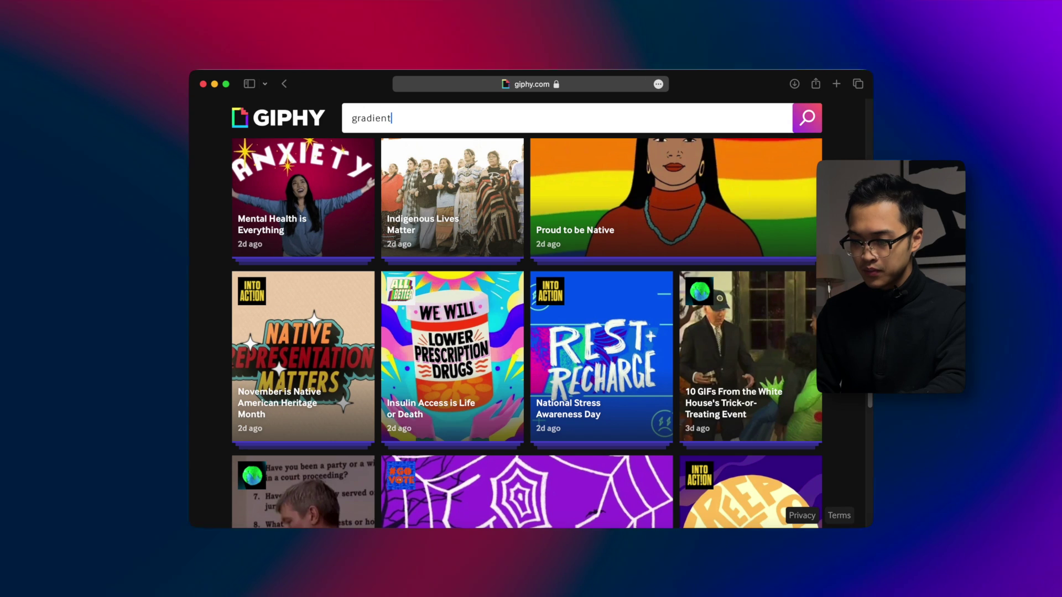
{"action": "key", "text": "Return"}
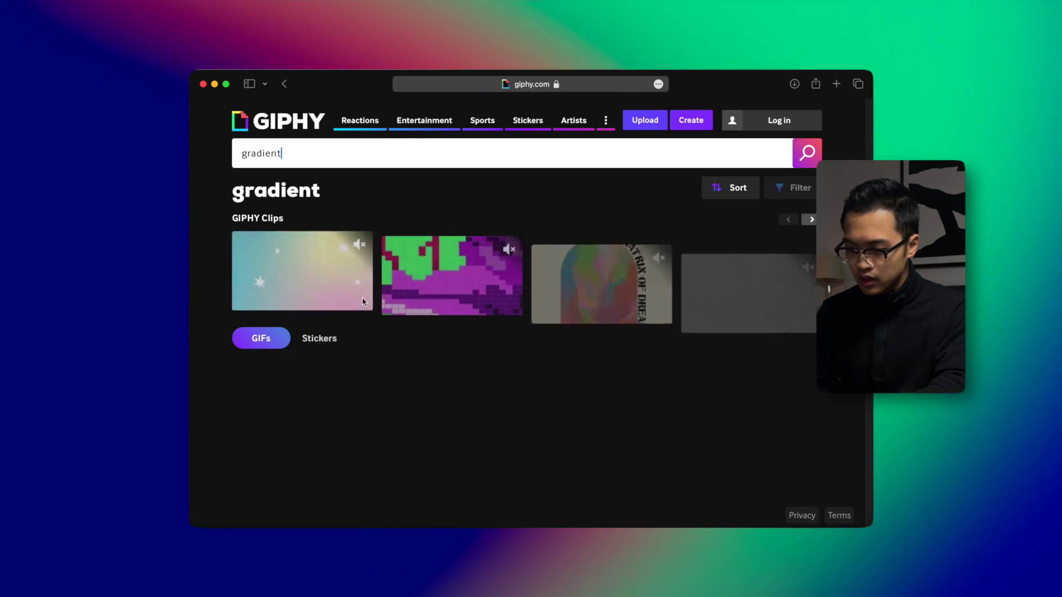
{"action": "scroll", "coordinate": [737, 367], "scroll_direction": "down", "scroll_amount": 3}
{"action": "left_click", "coordinate": [737, 367]}
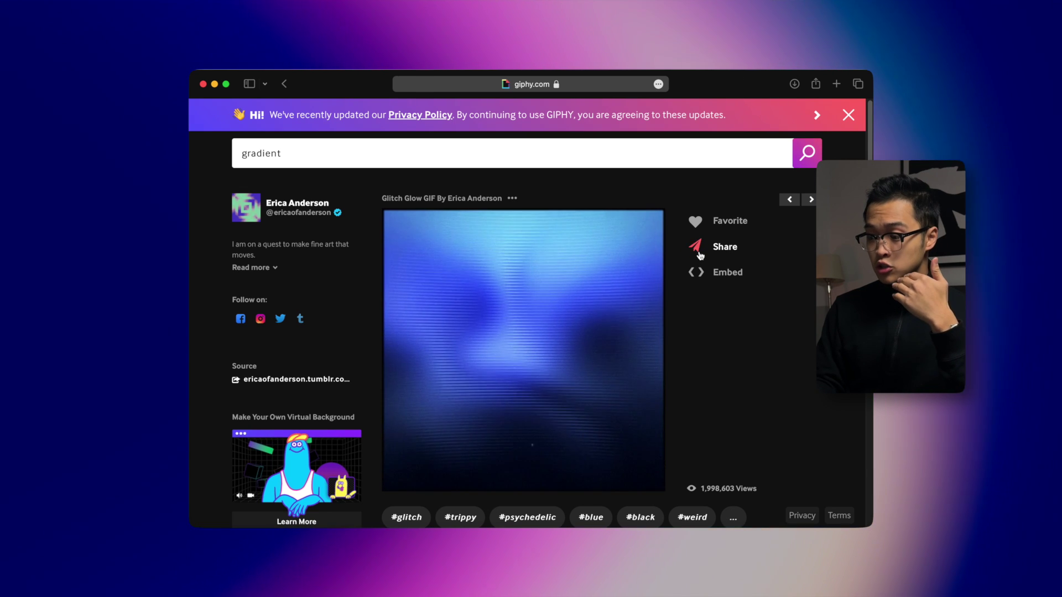
{"action": "left_click", "coordinate": [697, 248]}
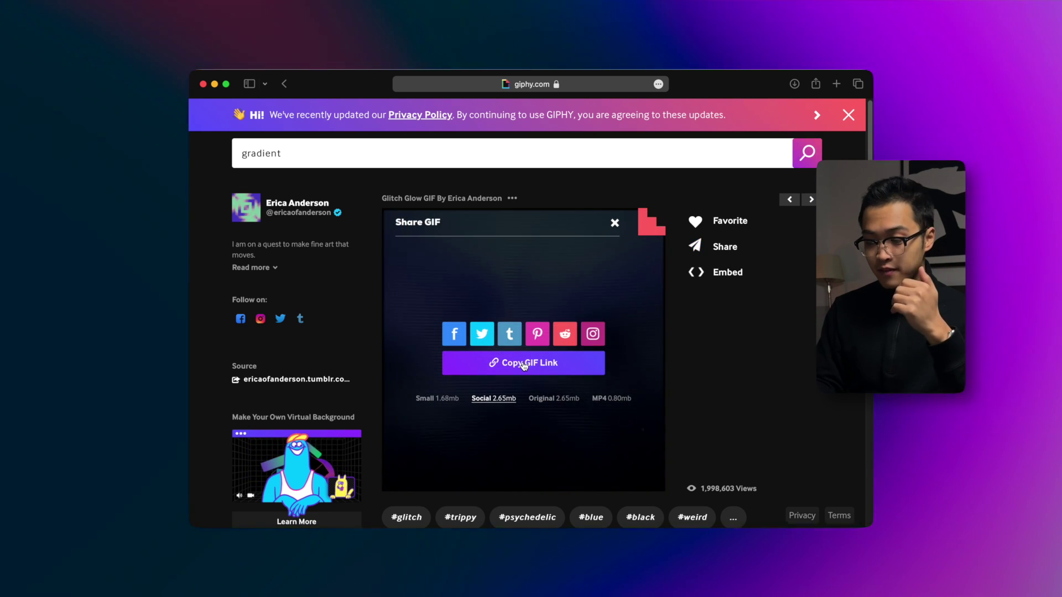
{"action": "left_click", "coordinate": [523, 364]}
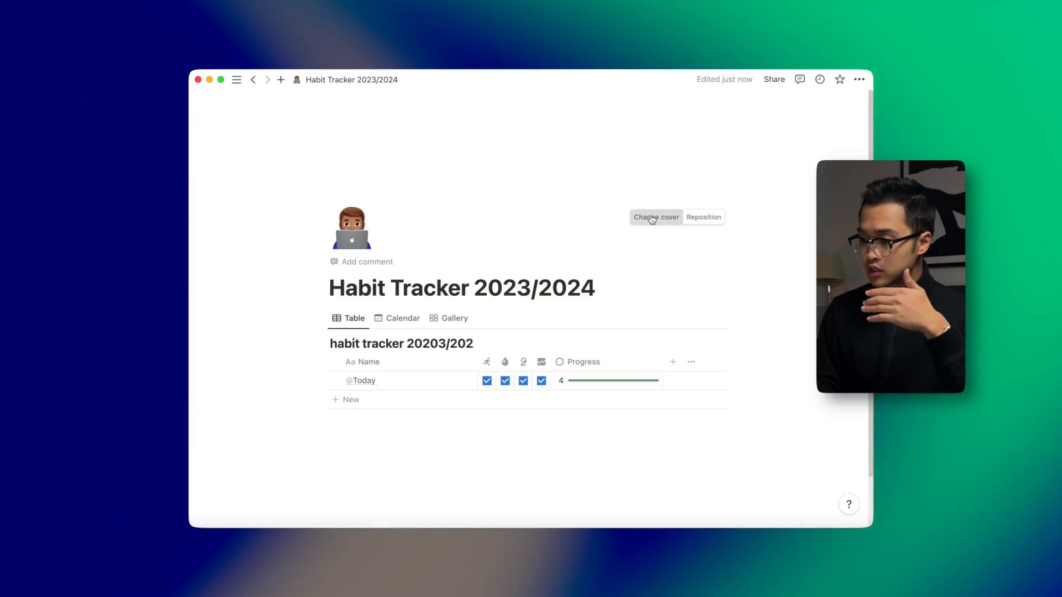
Submit the copied Glitch Glow GIF link as the page cover from the Link tab.
{"action": "left_click", "coordinate": [652, 219]}
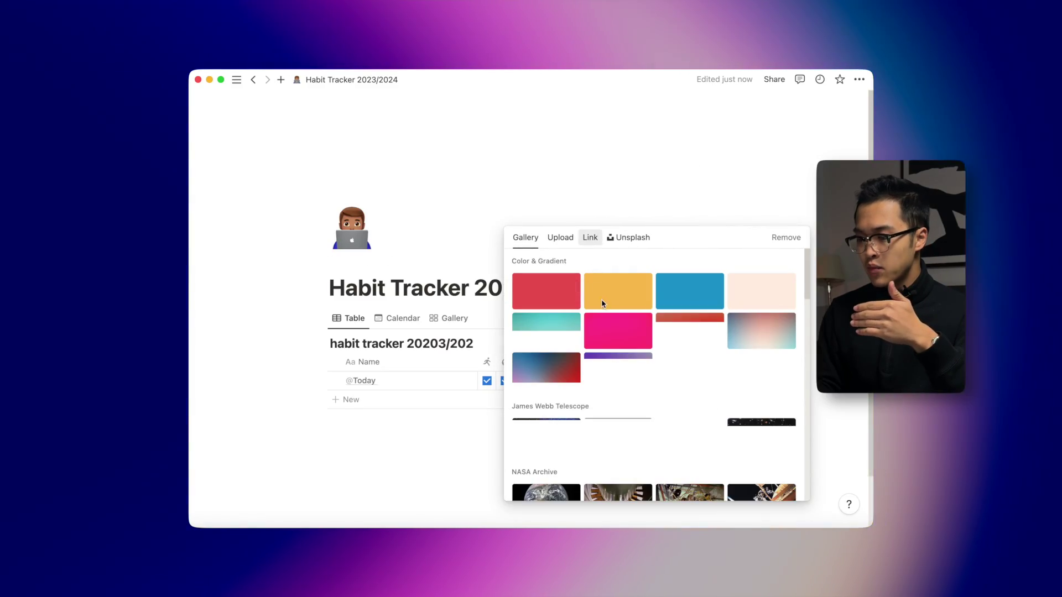
{"action": "left_click", "coordinate": [590, 243]}
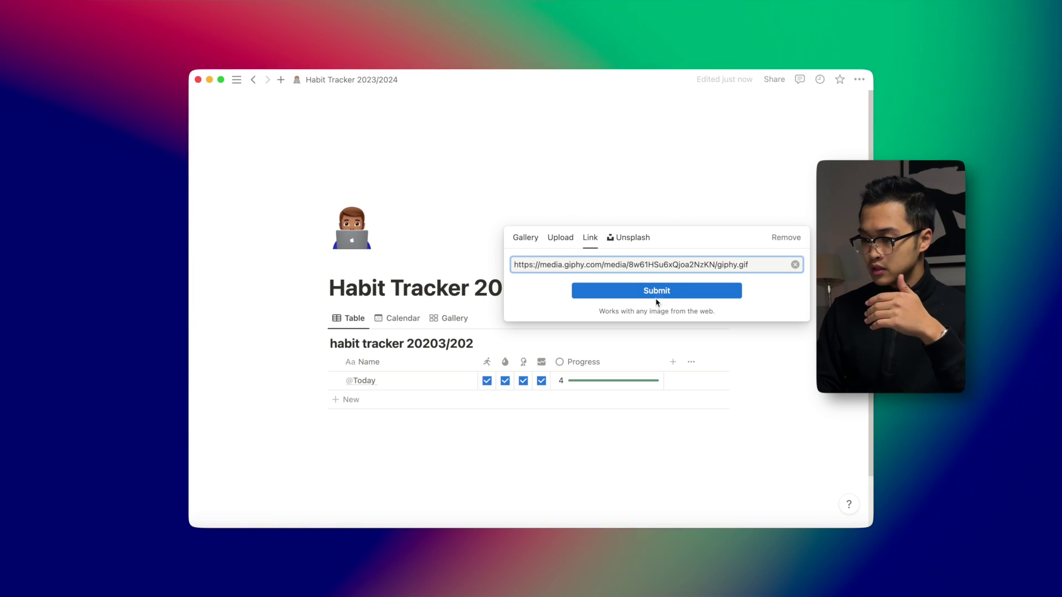
{"action": "left_click", "coordinate": [656, 298]}
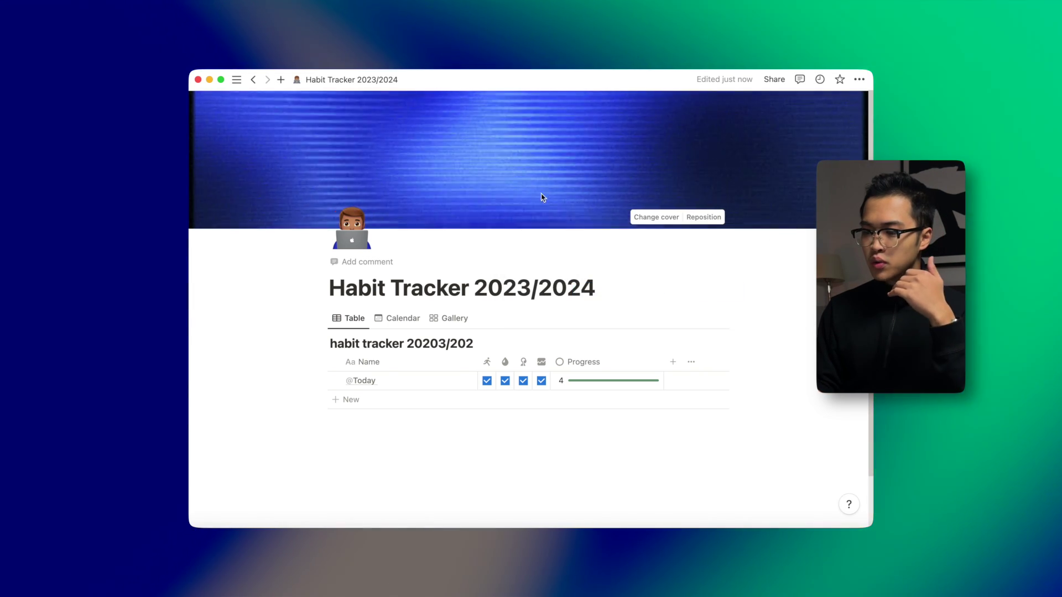
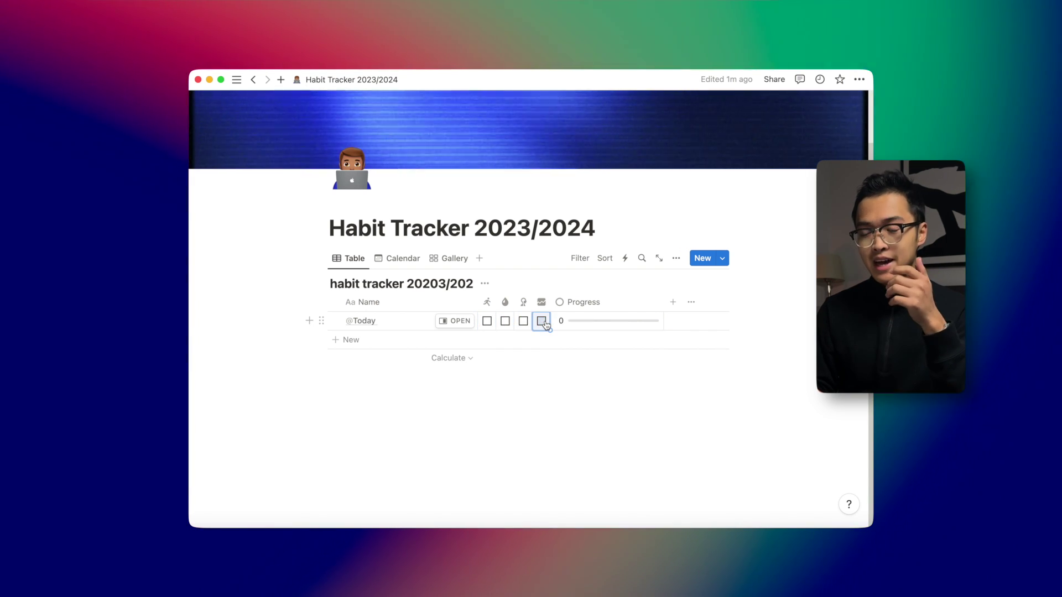
Check the habit boxes on the Today row so Progress reaches 4 with a full bar.
{"action": "left_click", "coordinate": [488, 323]}
{"action": "left_click", "coordinate": [506, 323]}
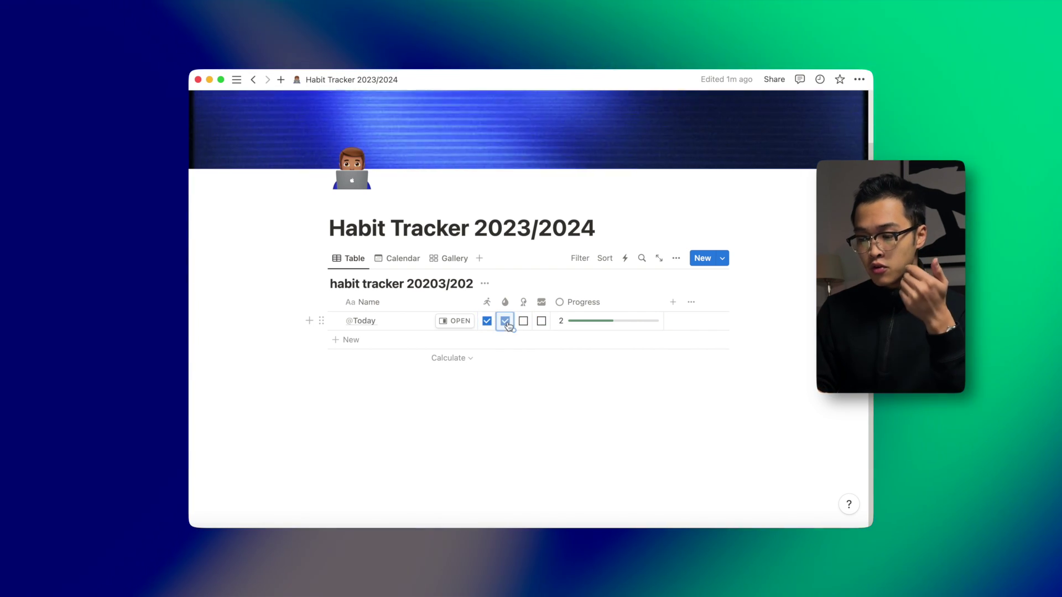
{"action": "left_click", "coordinate": [524, 323]}
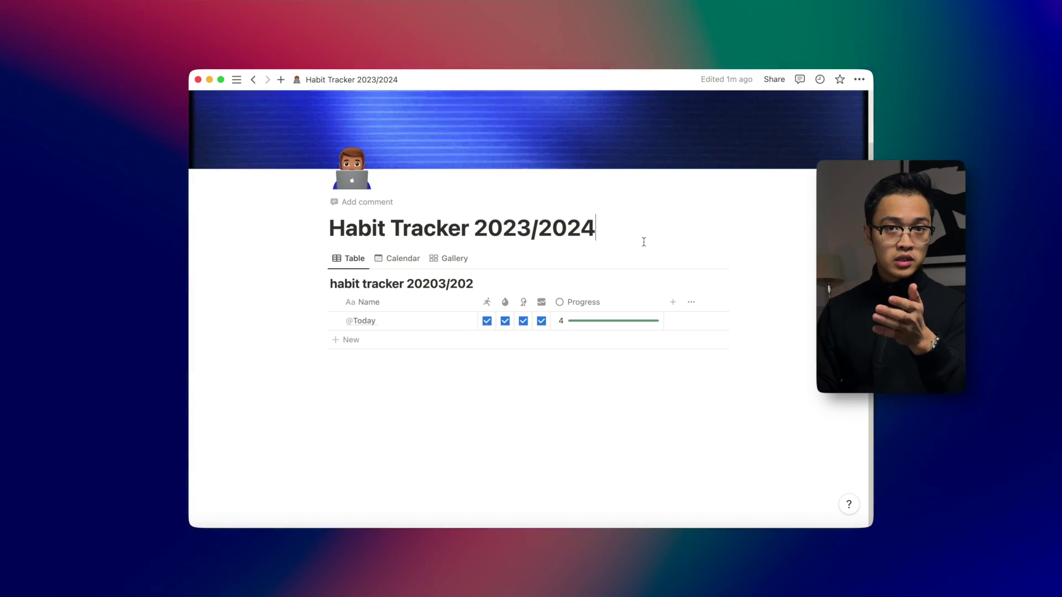
Insert a /button block below the title that edits pages in the habit tracker database.
{"action": "key", "text": "Return"}
{"action": "type", "text": "/but"}
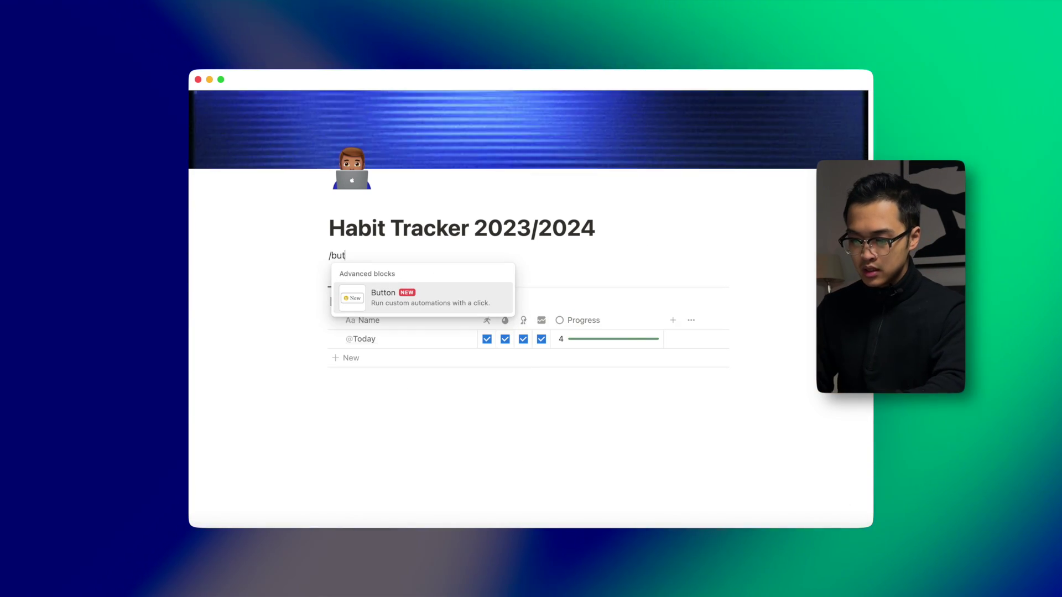
{"action": "key", "text": "Return"}
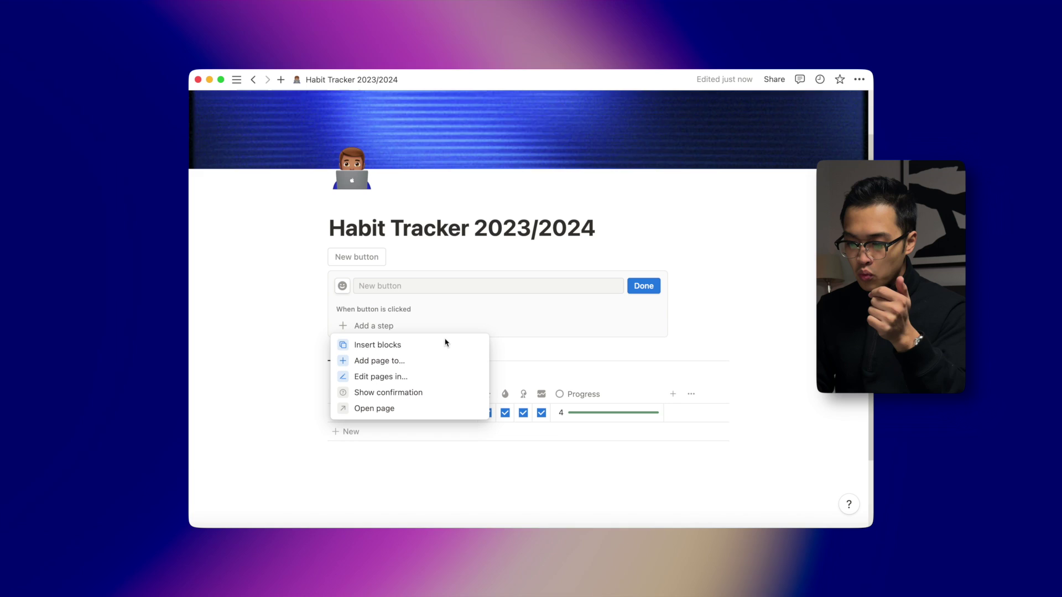
{"action": "left_click", "coordinate": [393, 382]}
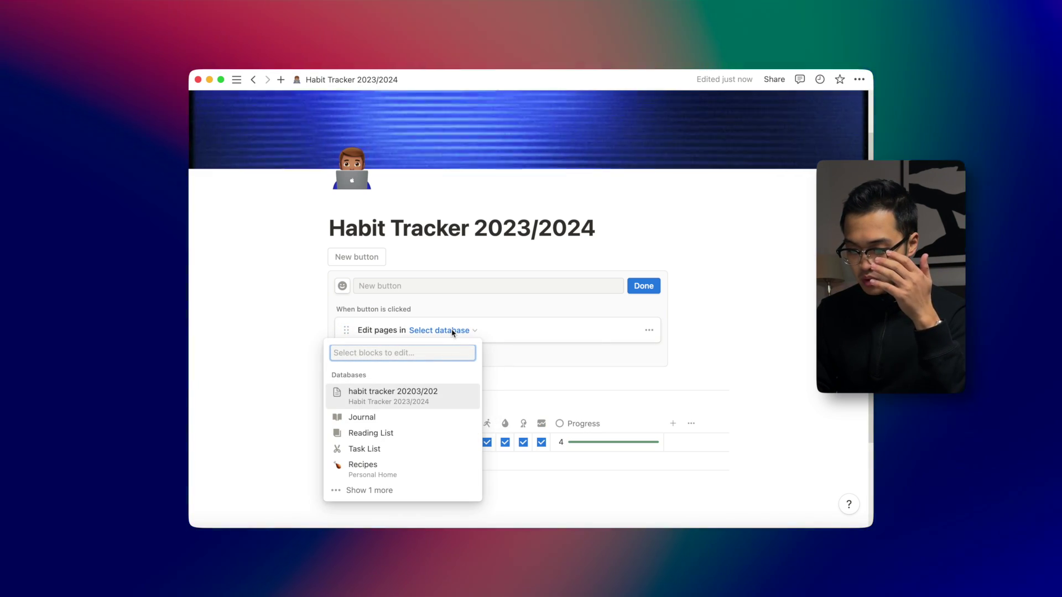
{"action": "left_click", "coordinate": [419, 397]}
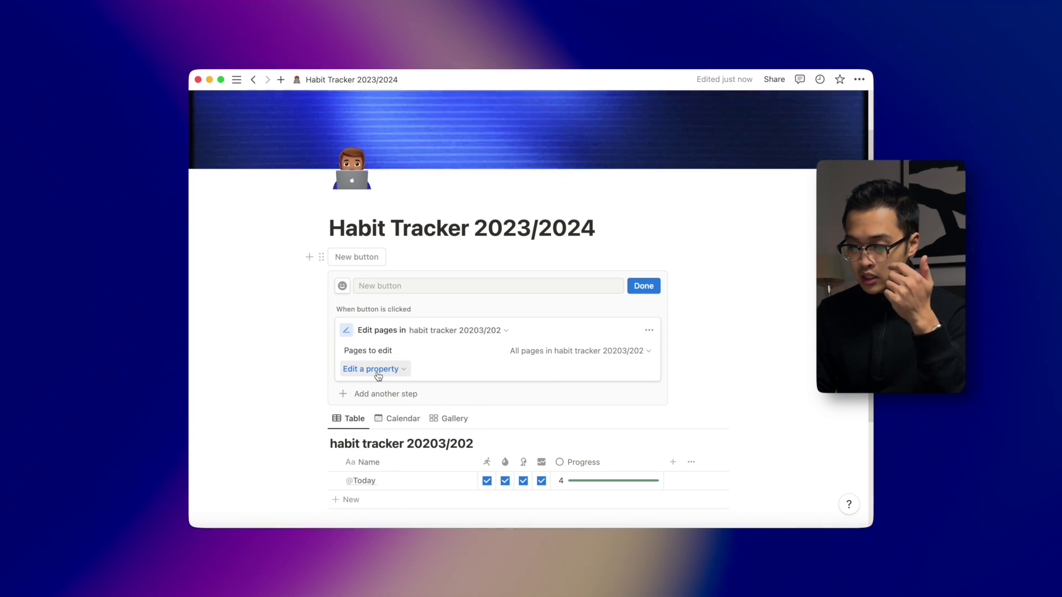
Make the button set Creatine to Checked and add a page filter.
{"action": "left_click", "coordinate": [378, 373]}
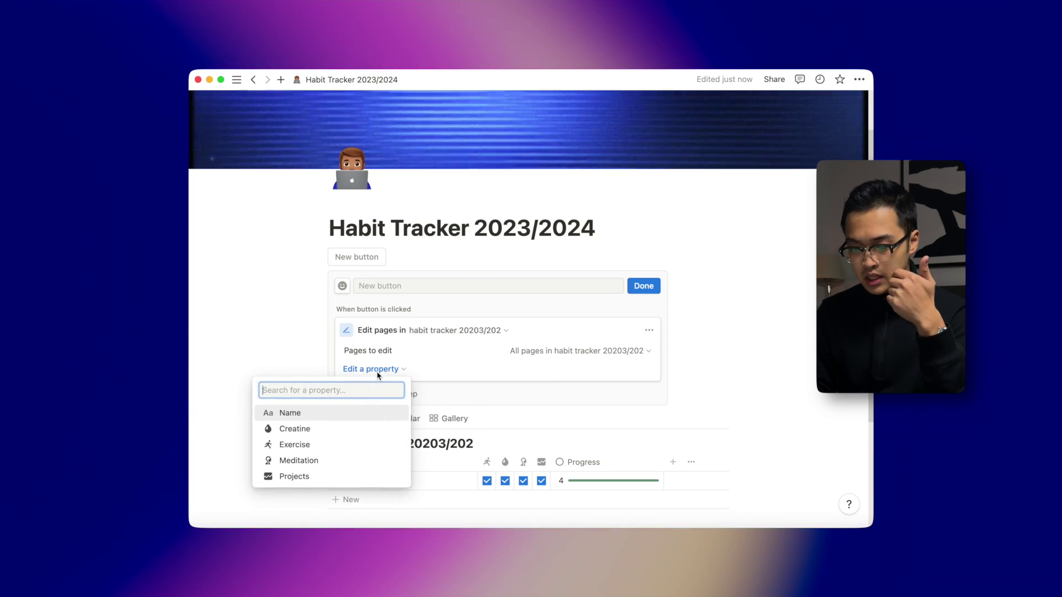
{"action": "left_click", "coordinate": [333, 429]}
{"action": "left_click", "coordinate": [479, 370]}
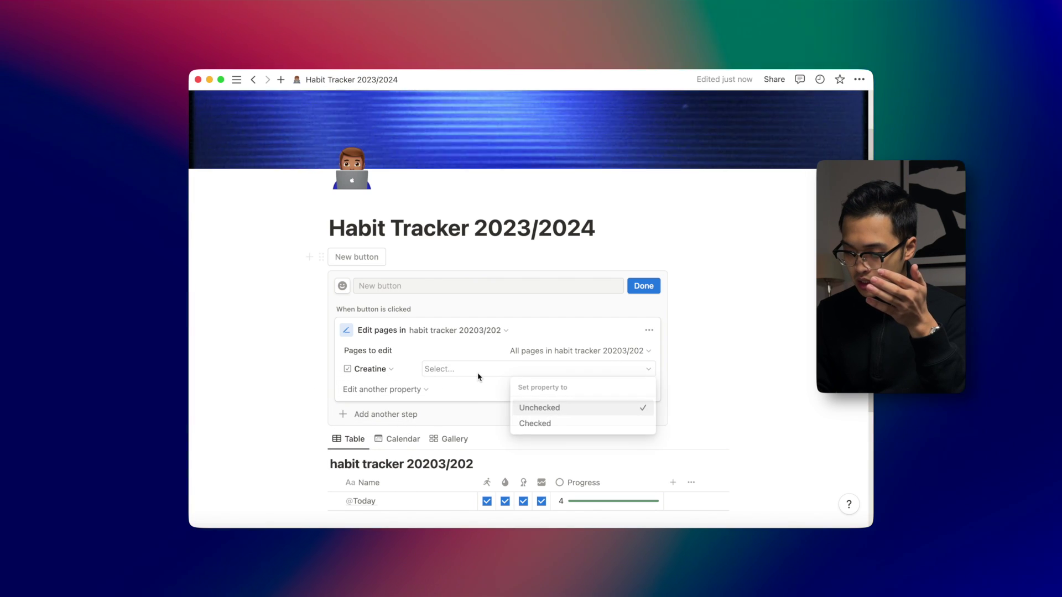
{"action": "left_click", "coordinate": [578, 425]}
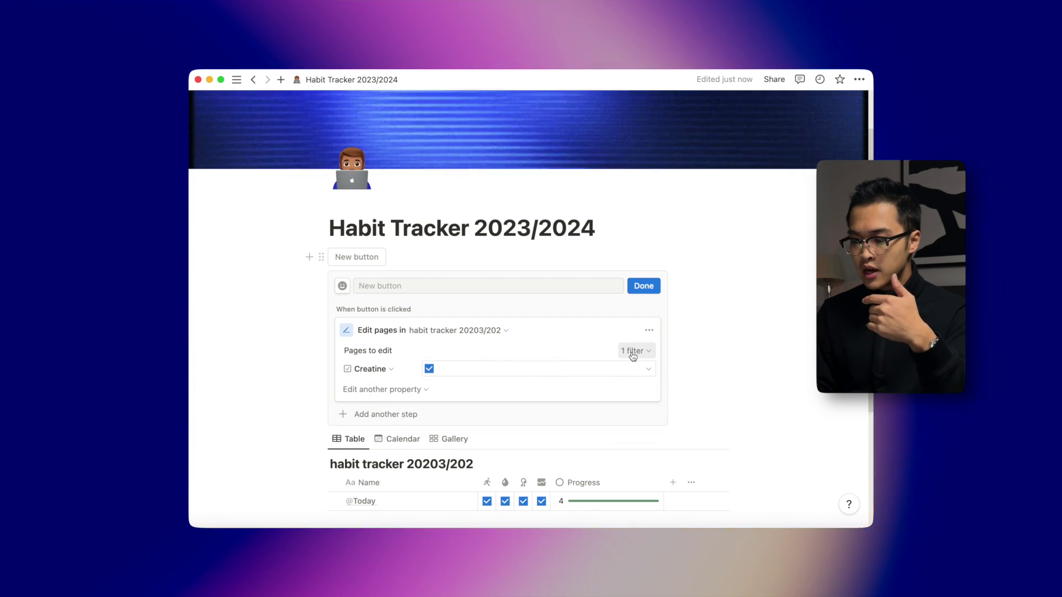
{"action": "left_click", "coordinate": [633, 353]}
{"action": "left_click", "coordinate": [452, 377]}
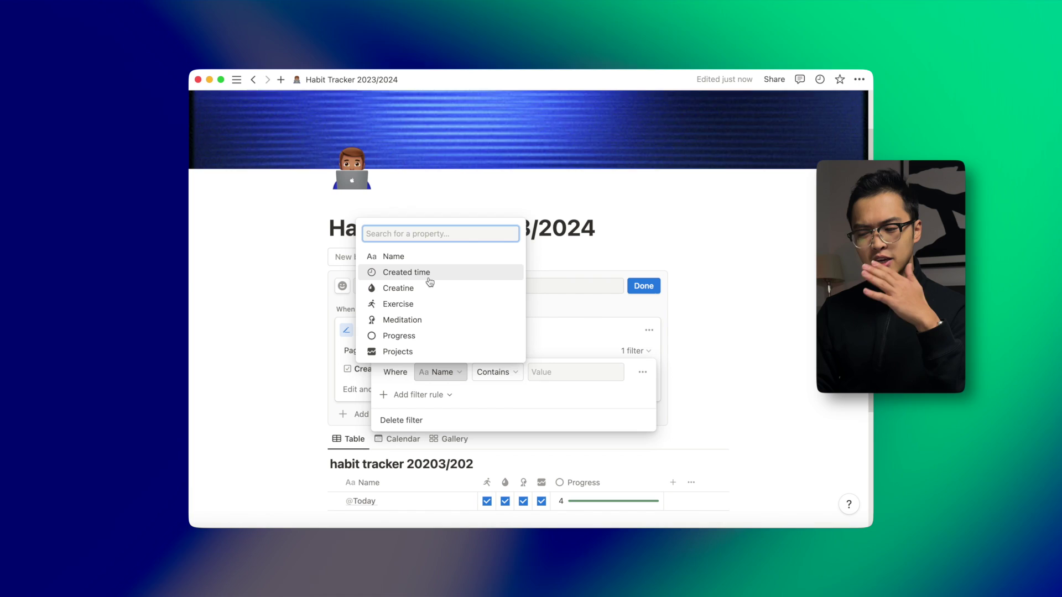
Filter the button to pages with Created time Is Today and give it a water-drop icon.
{"action": "left_click", "coordinate": [429, 280]}
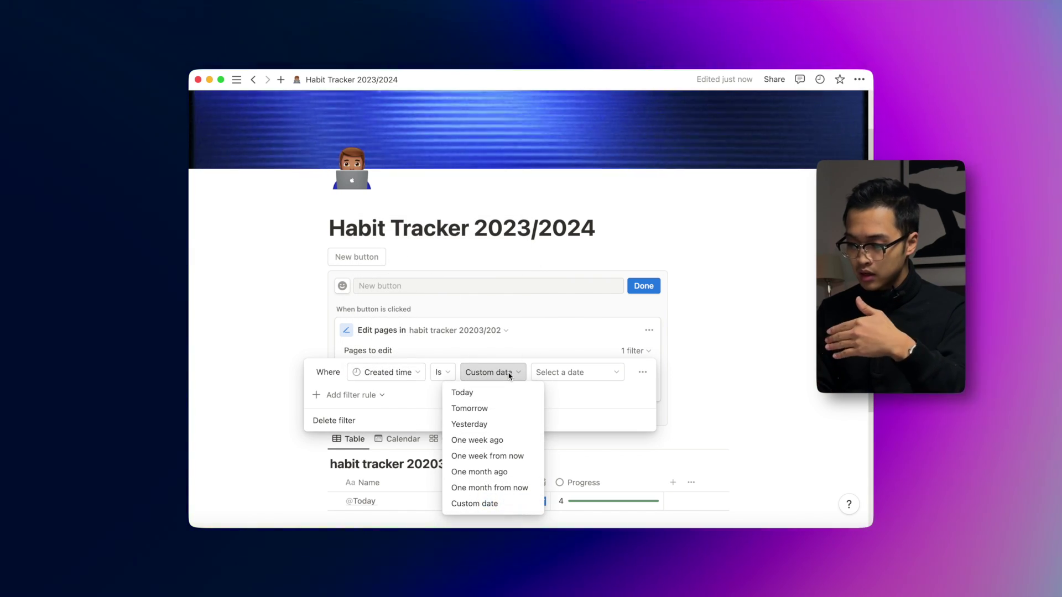
{"action": "left_click", "coordinate": [485, 393]}
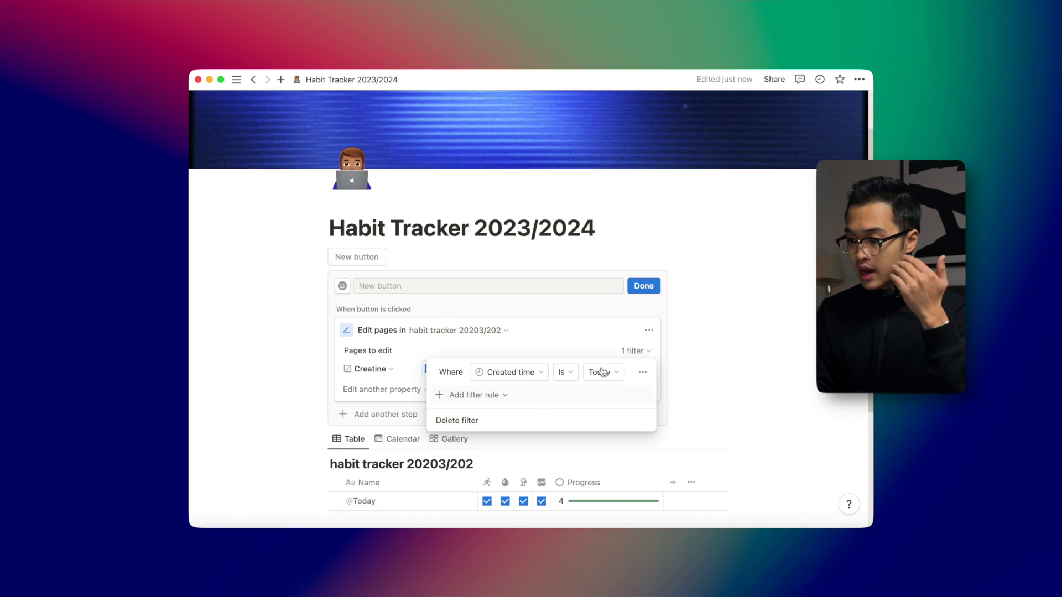
{"action": "left_click", "coordinate": [583, 343]}
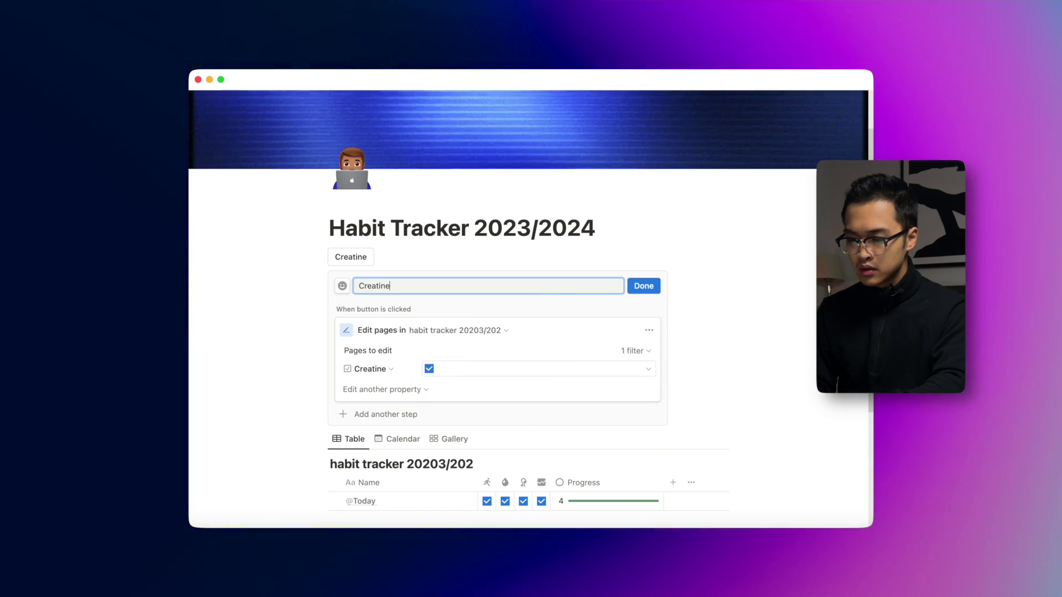
{"action": "left_click", "coordinate": [342, 286]}
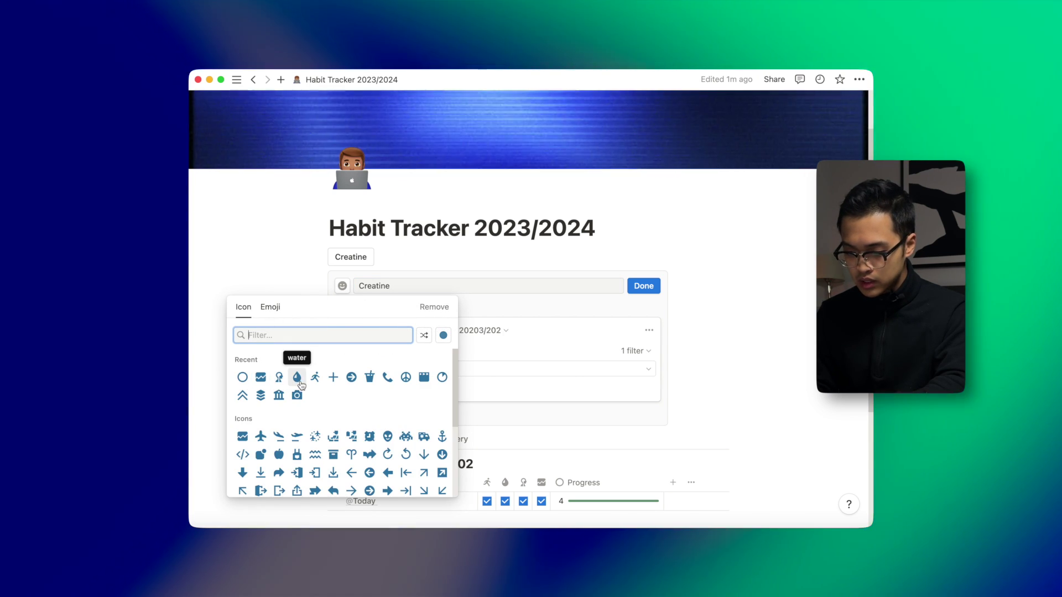
{"action": "left_click", "coordinate": [299, 380]}
Finish the Creatine button, untick today's Creatine box, and re-tick it with the button.
{"action": "left_click", "coordinate": [645, 287]}
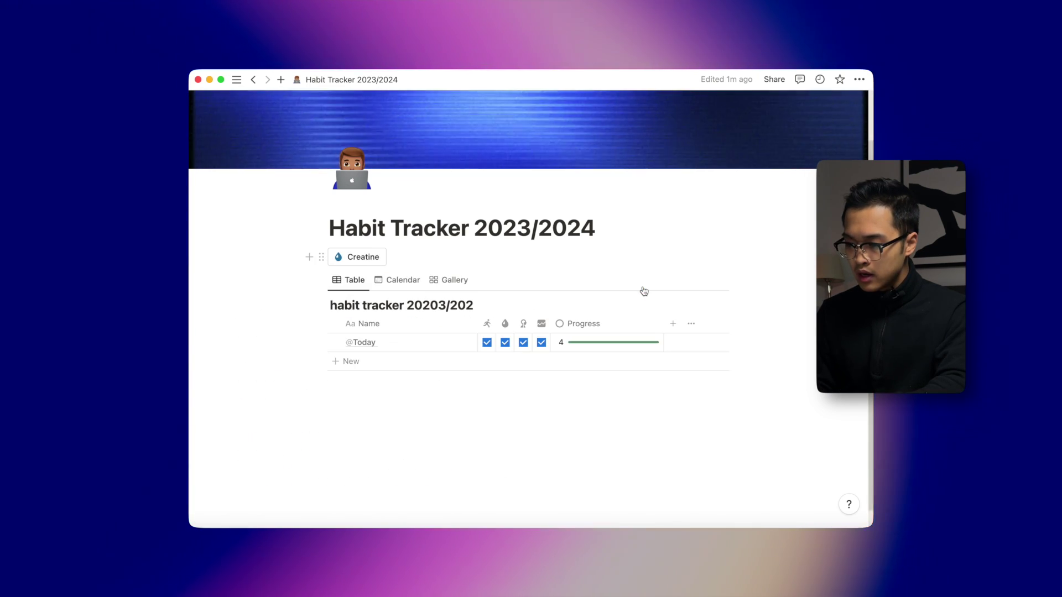
{"action": "left_click", "coordinate": [510, 348]}
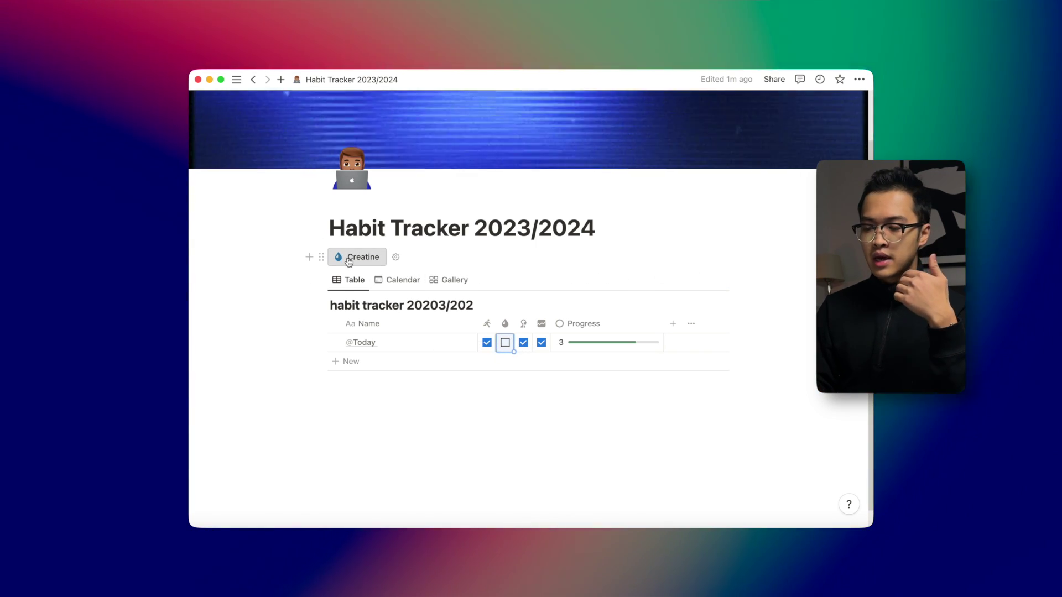
{"action": "left_click", "coordinate": [349, 259]}
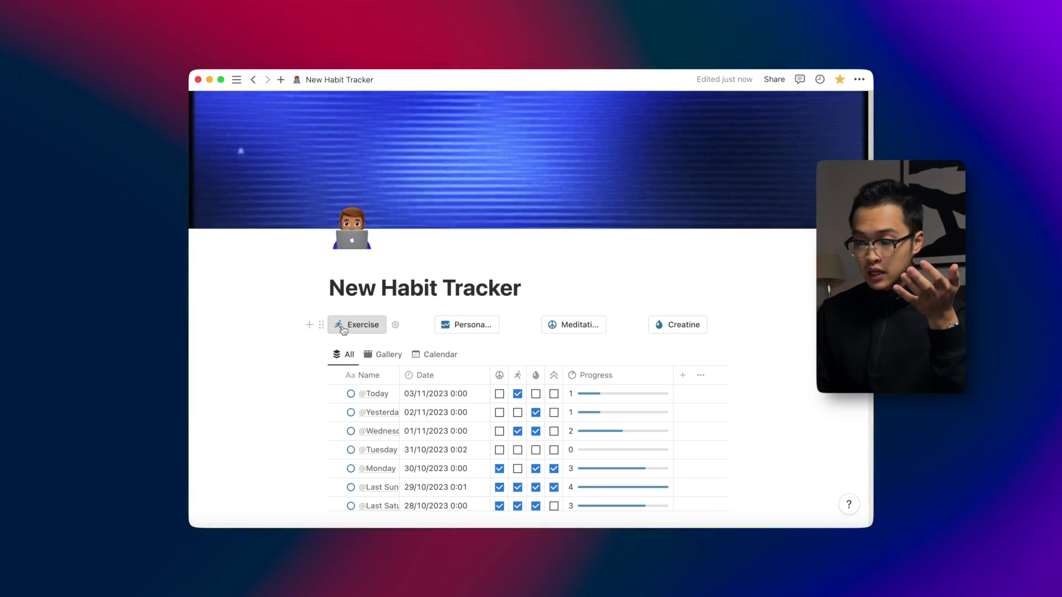
Tick today's Exercise, Personal, Meditation and Creatine habits via buttons, then untick two so Progress reads 2.
{"action": "left_click", "coordinate": [351, 328]}
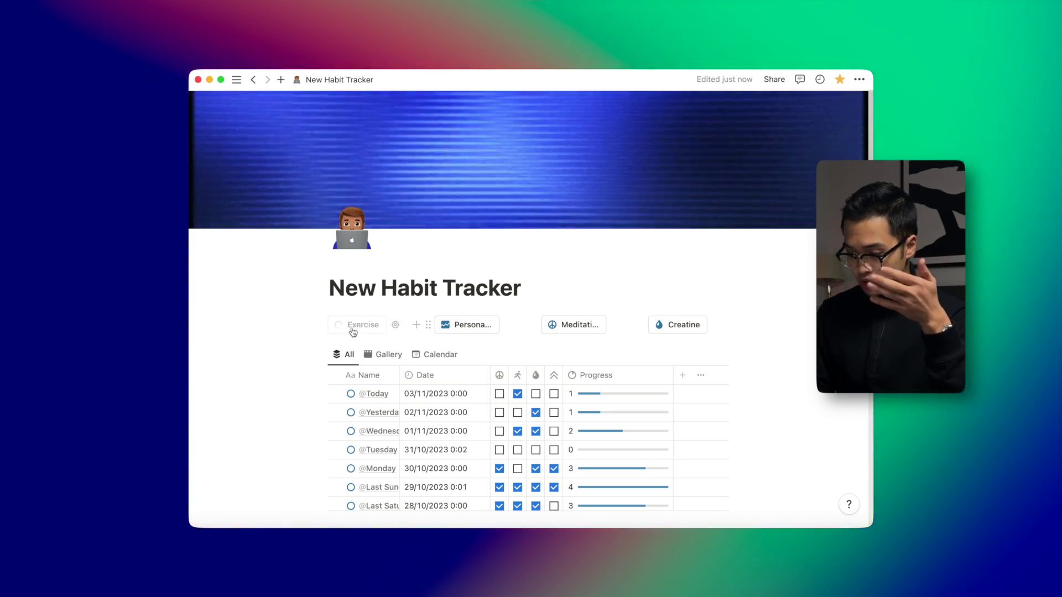
{"action": "left_click", "coordinate": [458, 326]}
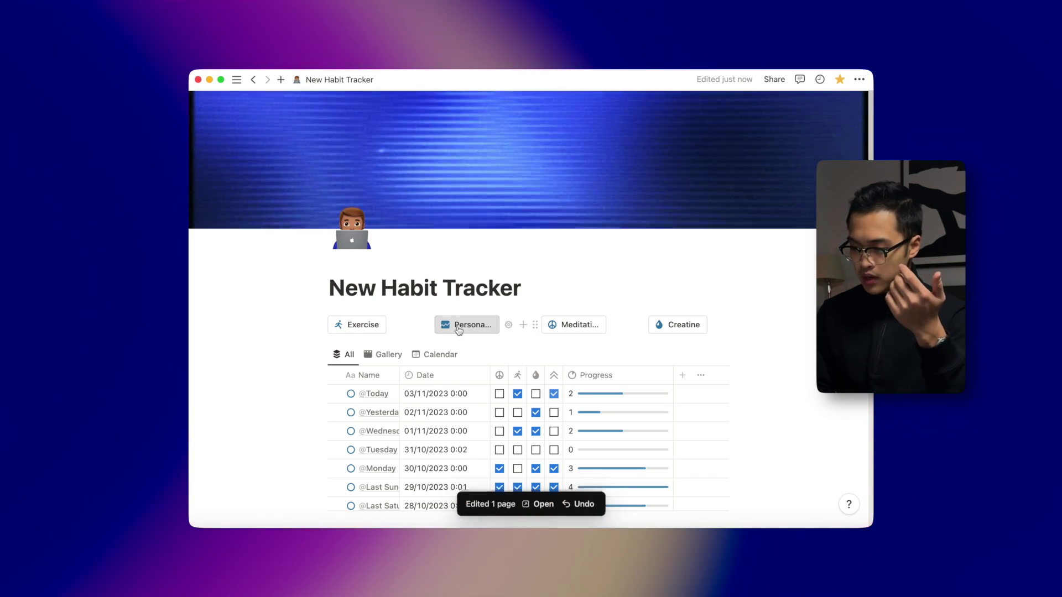
{"action": "left_click", "coordinate": [572, 328]}
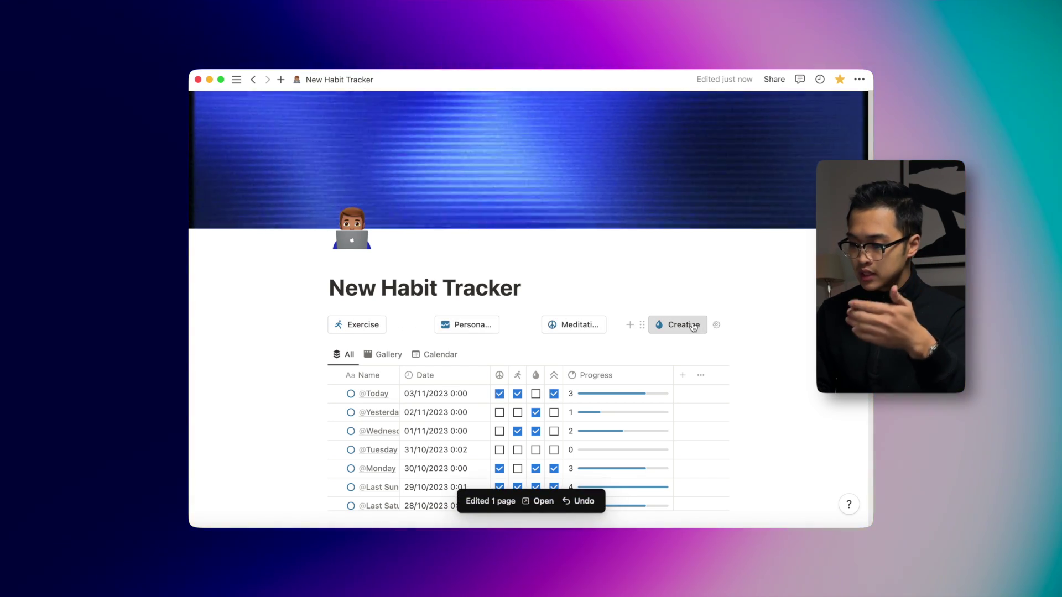
{"action": "left_click", "coordinate": [693, 327]}
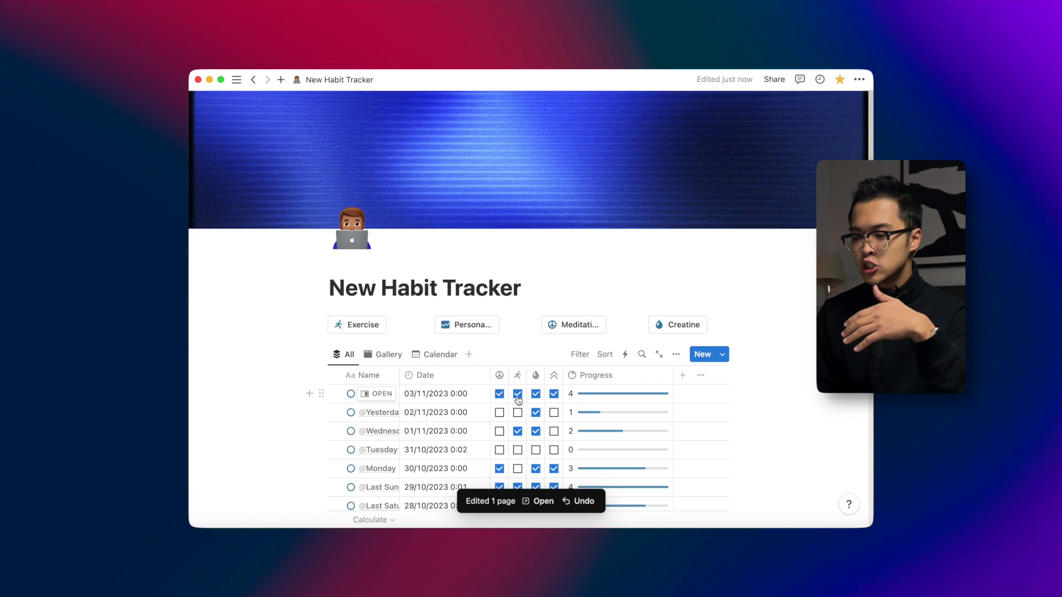
{"action": "left_click", "coordinate": [518, 394]}
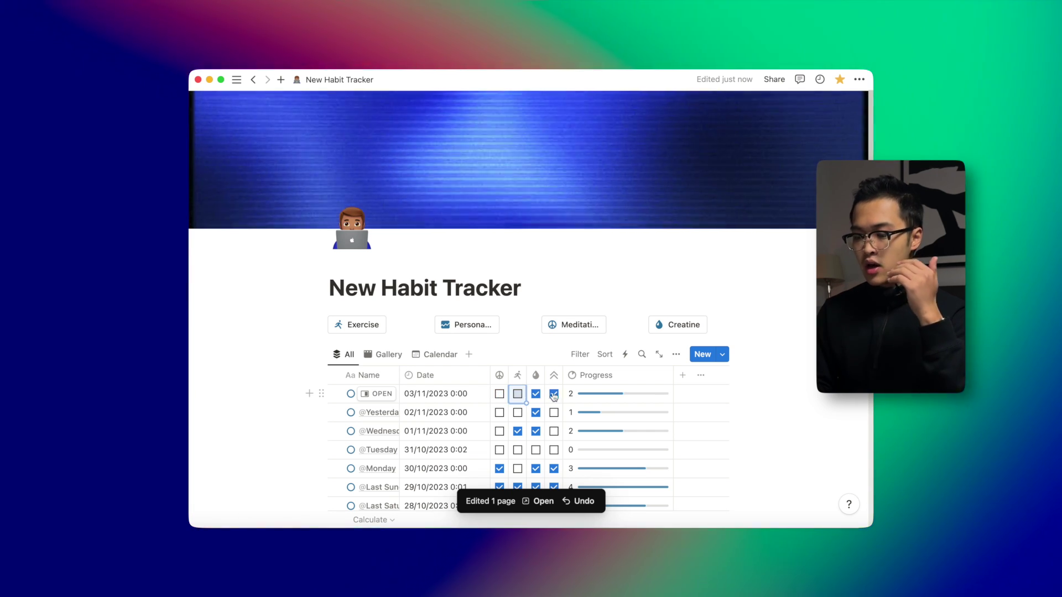
{"action": "left_click", "coordinate": [553, 394]}
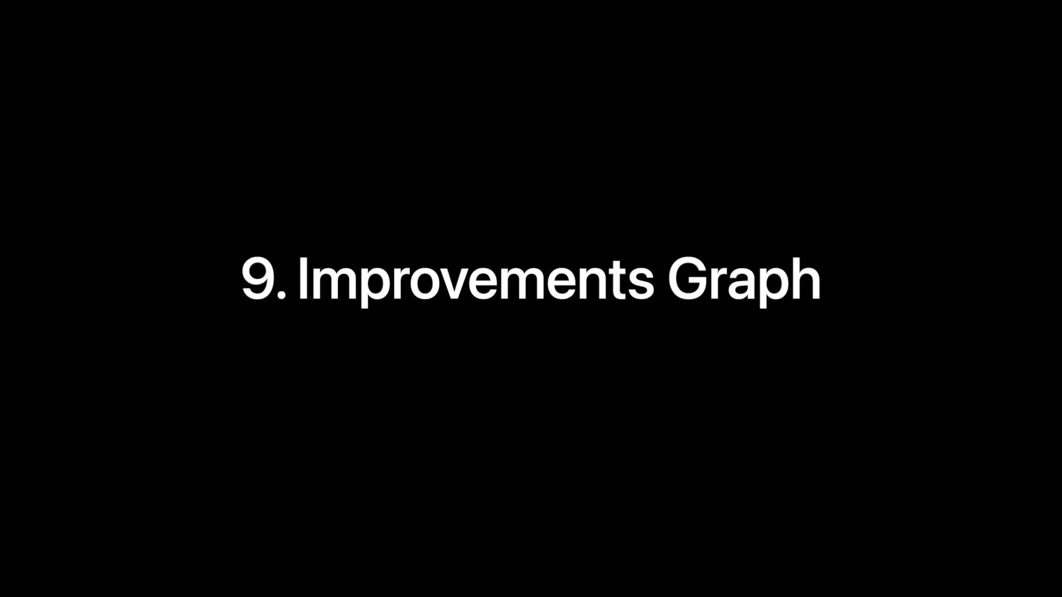